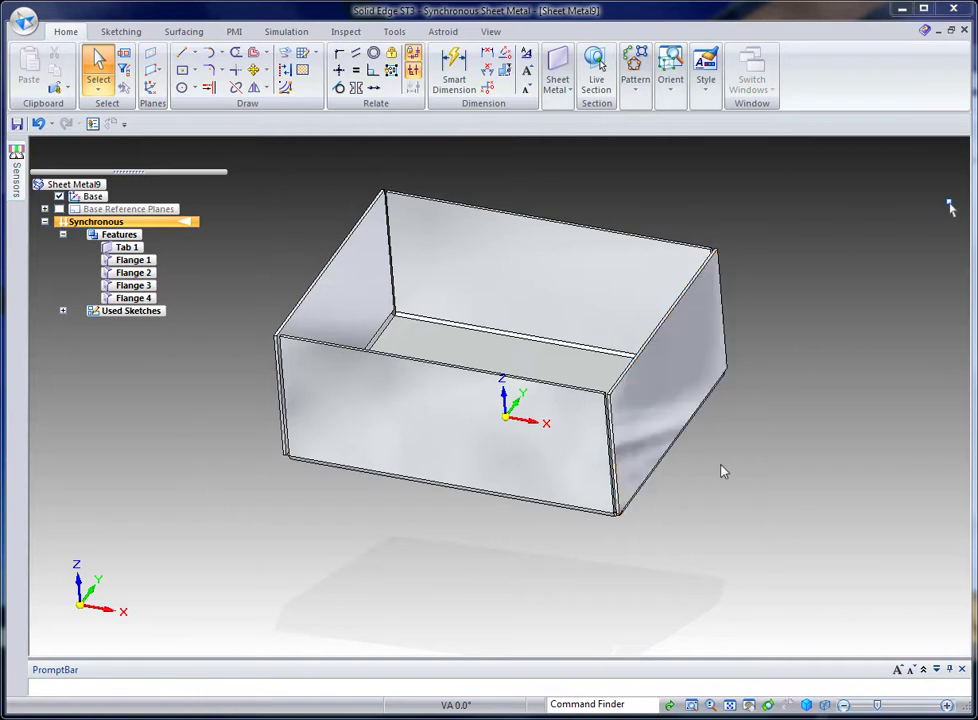
# Step: Rotate the open box's right end flange outward about its bottom edge so it slopes away from the base
pyautogui.hotkey('ctrl', 't')
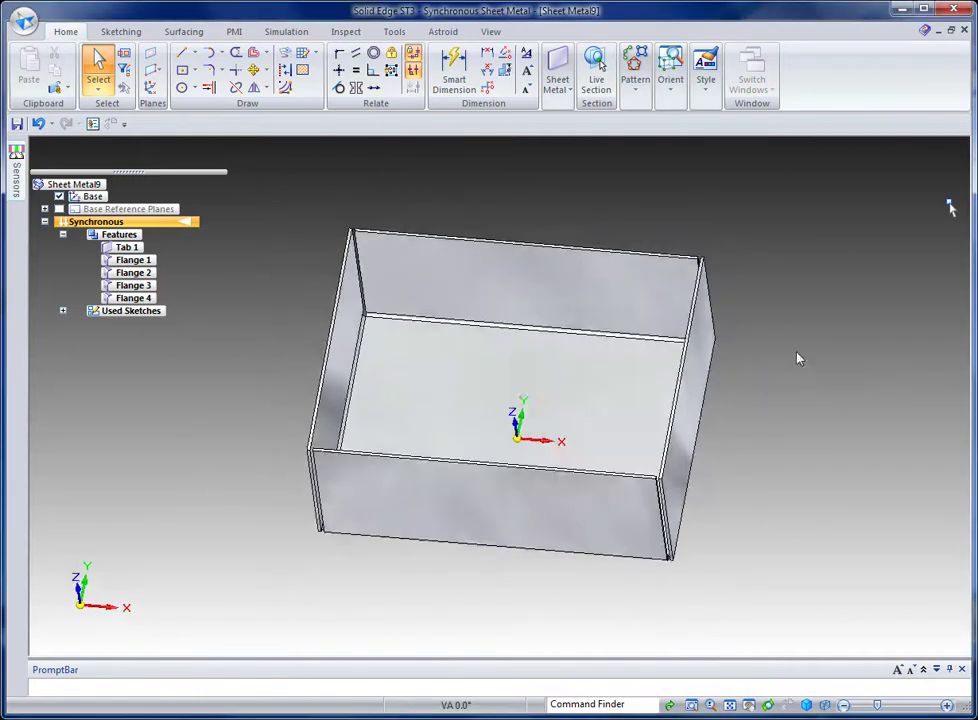
pyautogui.moveTo(645, 238); pyautogui.dragTo(805, 630)
pyautogui.hotkey('ctrl', 'i')
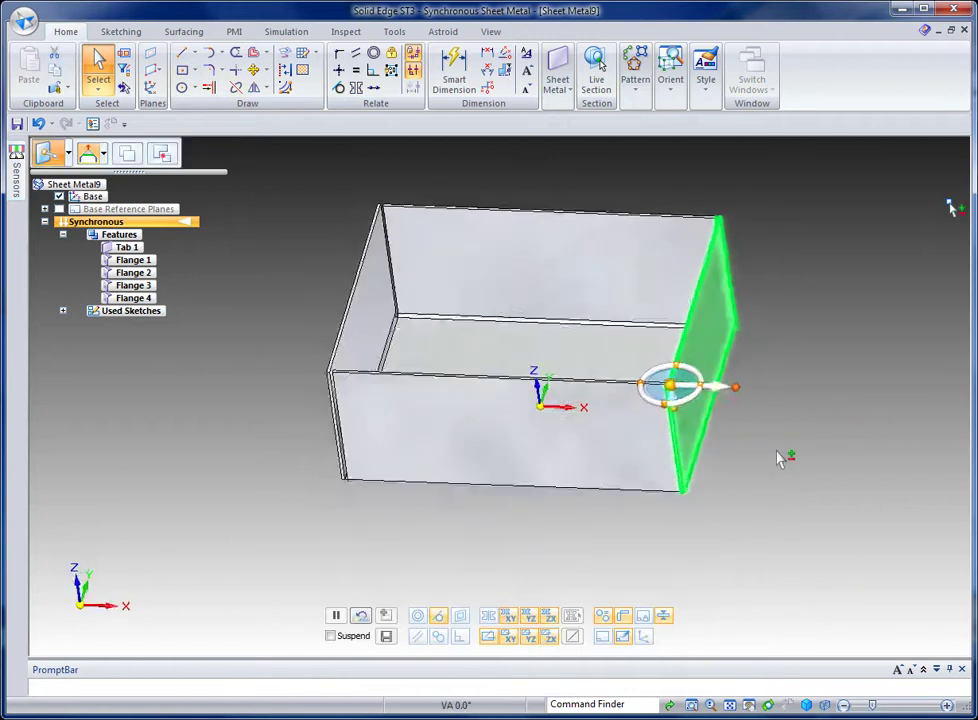
pyautogui.moveTo(668, 428); pyautogui.dragTo(745, 458)
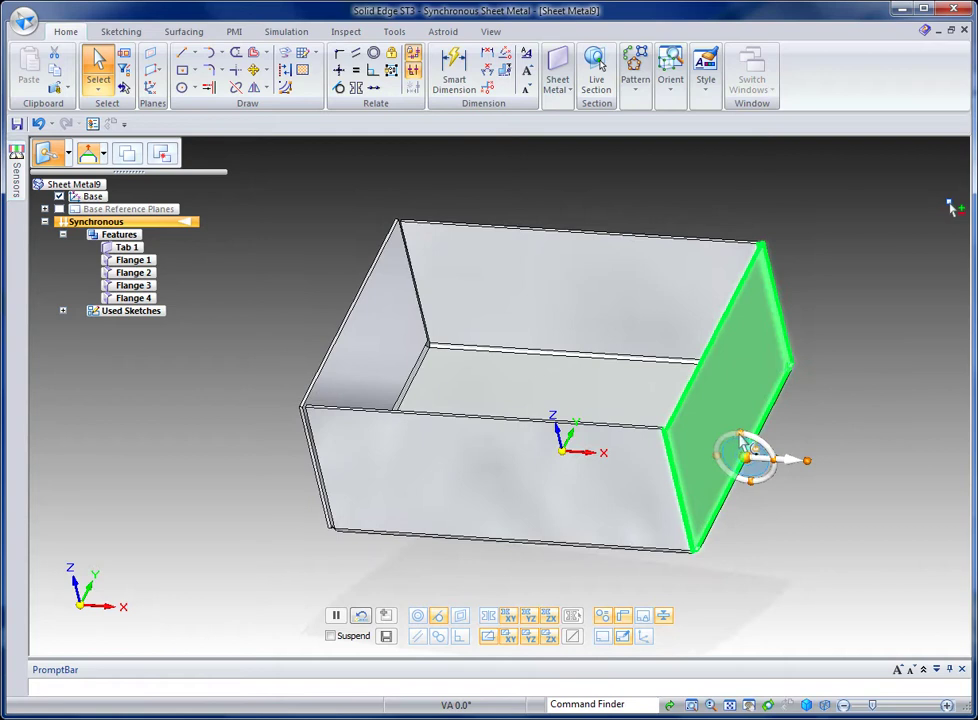
pyautogui.click(737, 444)
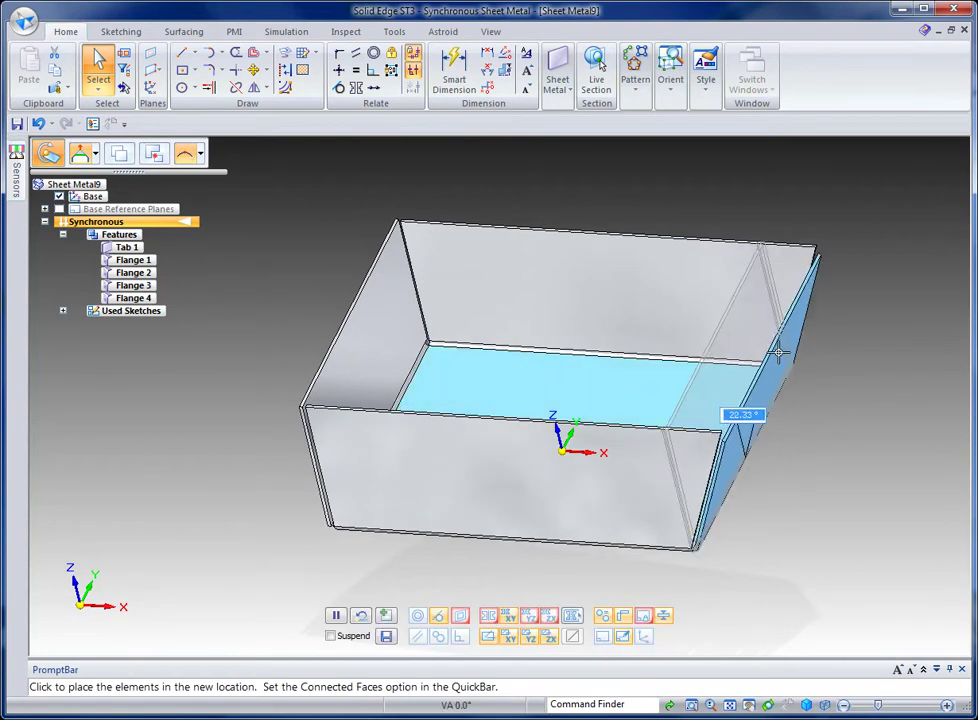
pyautogui.click(923, 365)
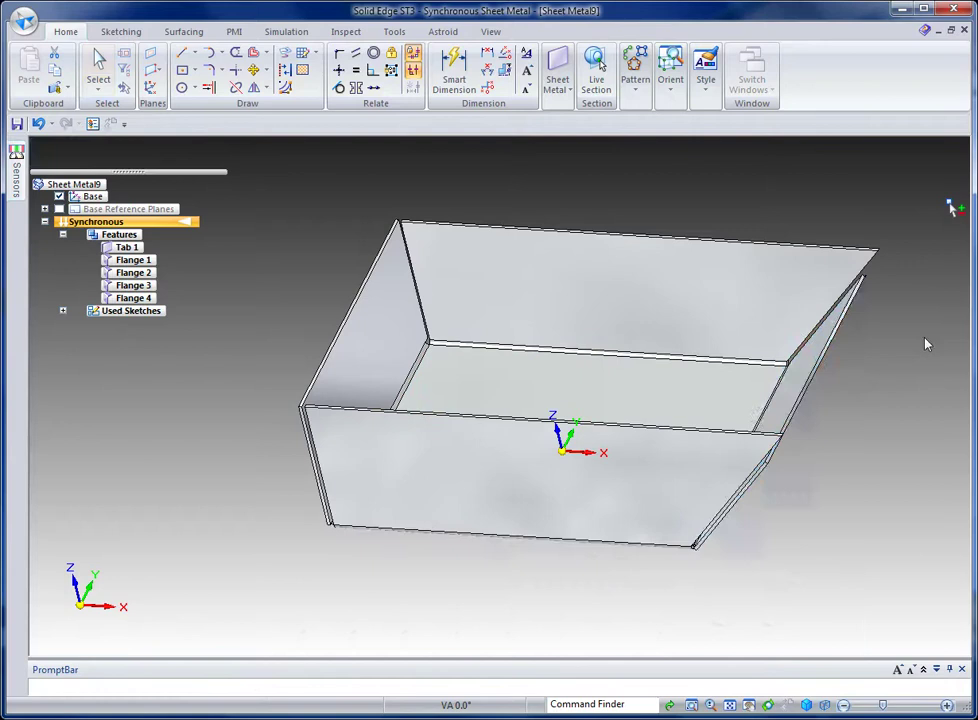
pyautogui.press('Escape')
# Step: Extend the tilted end flange by moving its top edge face about 0.99 in to the back wall's upper corner
pyautogui.click(856, 298)
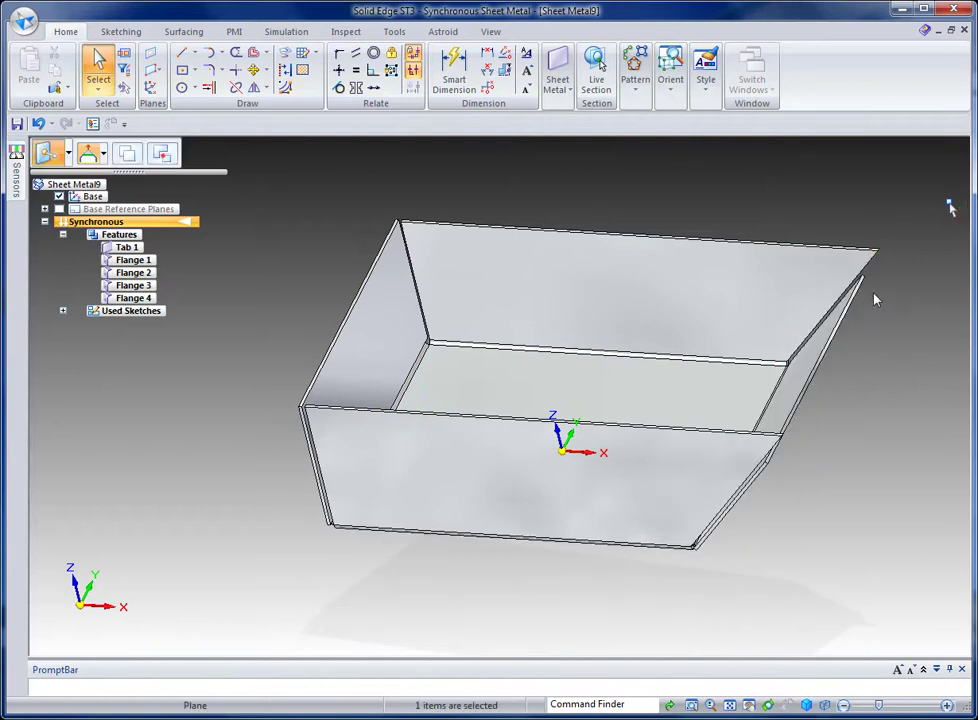
pyautogui.click(870, 275)
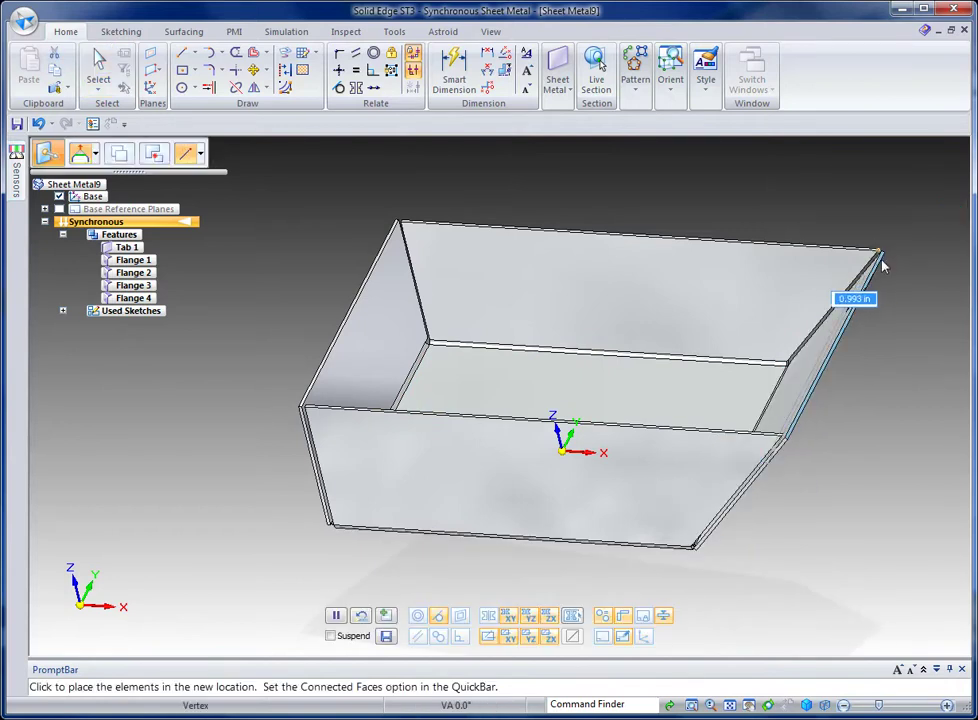
pyautogui.click(882, 261)
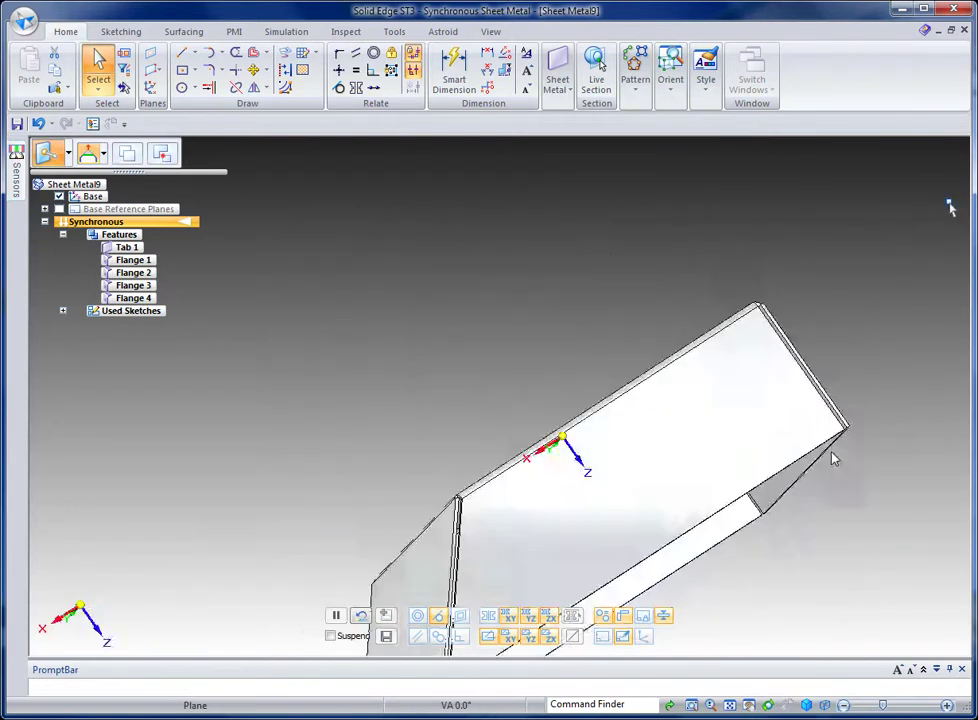
pyautogui.press('Escape')
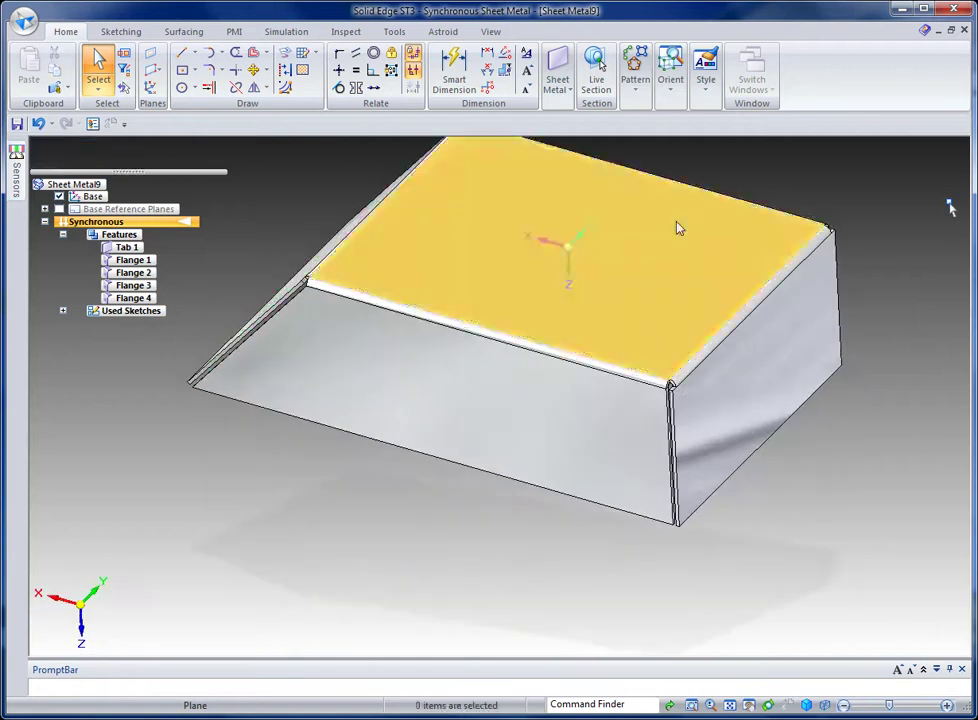
# Step: Rotate the box's bottom face about its front edge so the floor slopes down toward the back wall
pyautogui.click(679, 243)
pyautogui.click(675, 227)
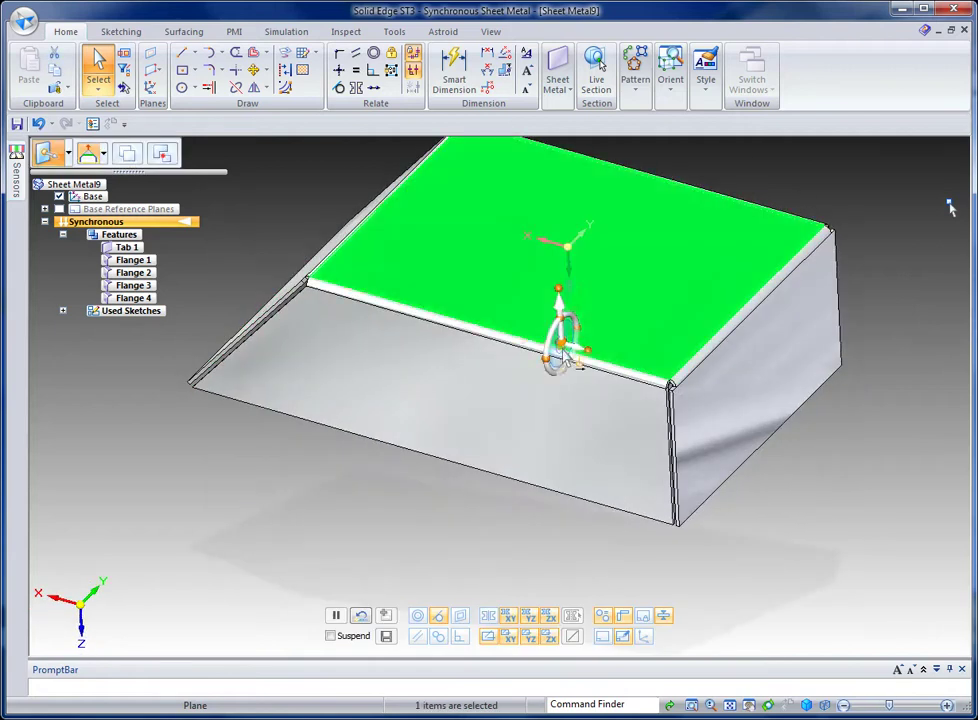
pyautogui.moveTo(563, 352); pyautogui.dragTo(565, 360)
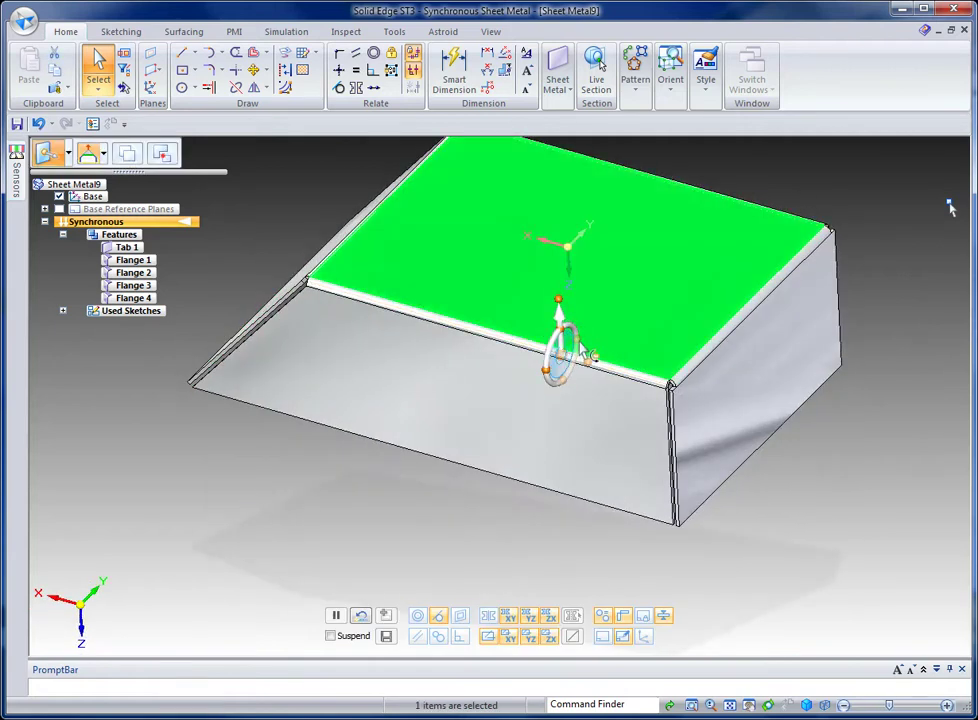
pyautogui.click(583, 343)
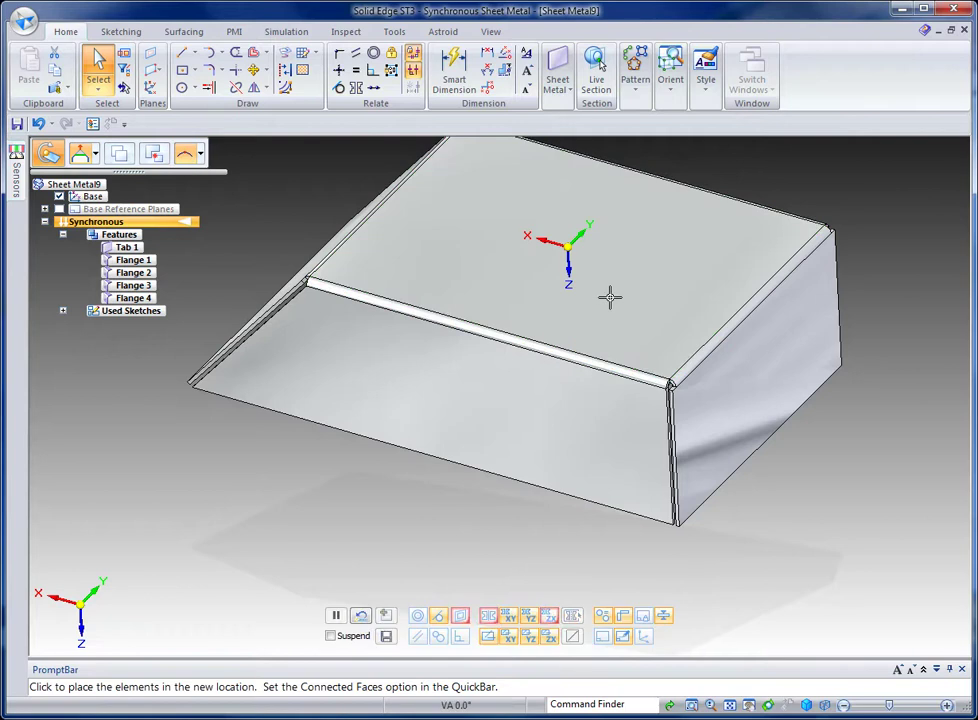
pyautogui.press('Escape')
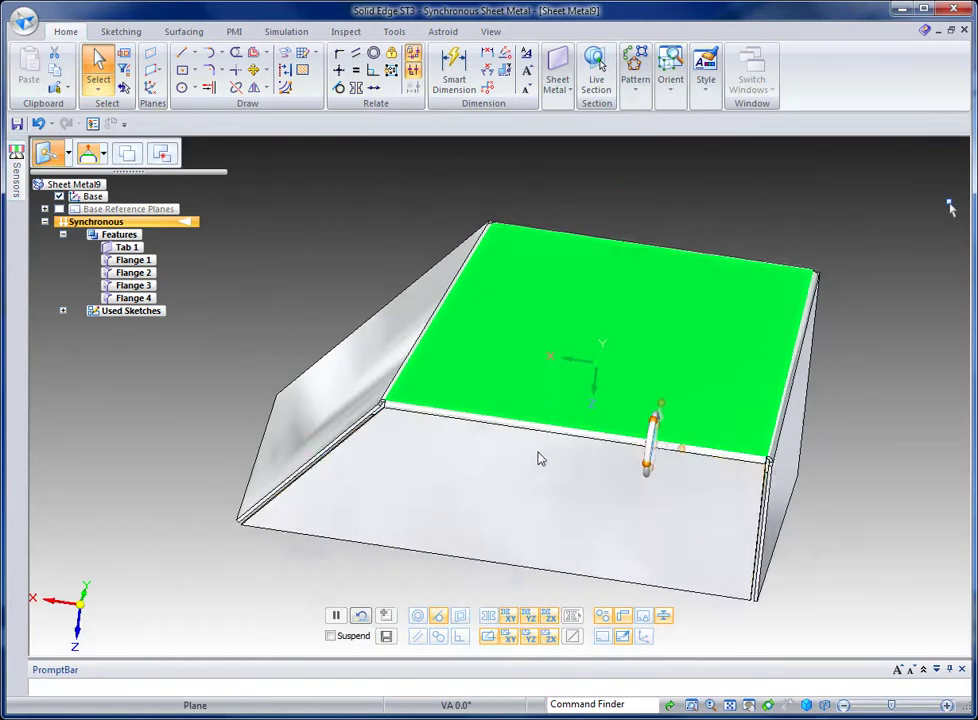
pyautogui.moveTo(538, 459); pyautogui.dragTo(312, 277, button='middle')
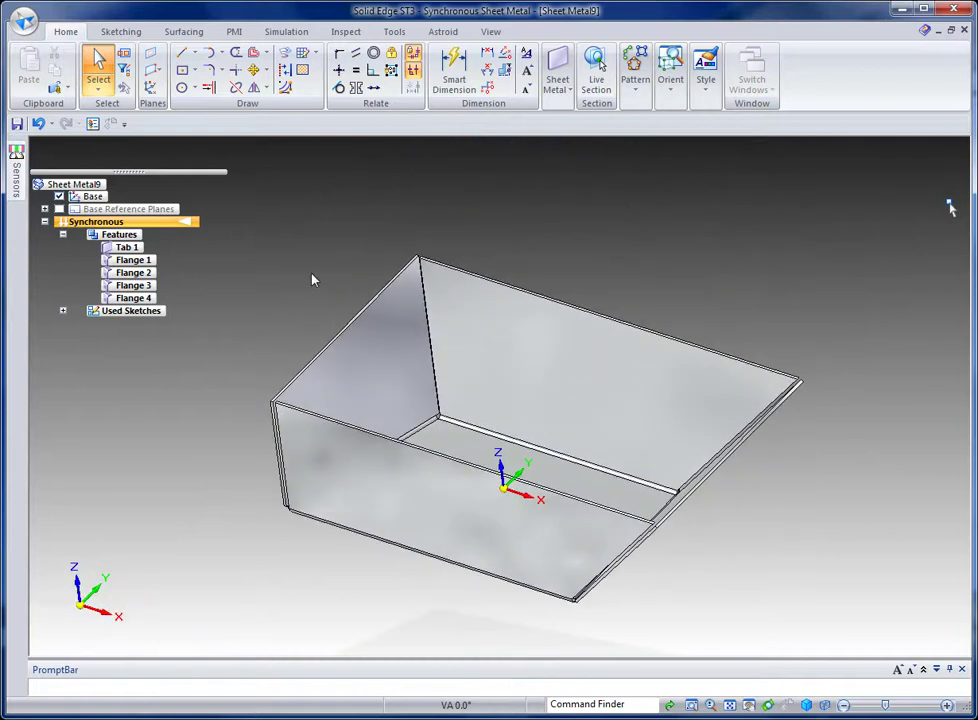
# Step: Save the sheet metal part as enclosure and create a new assembly containing it
pyautogui.hotkey('ctrl', 's')
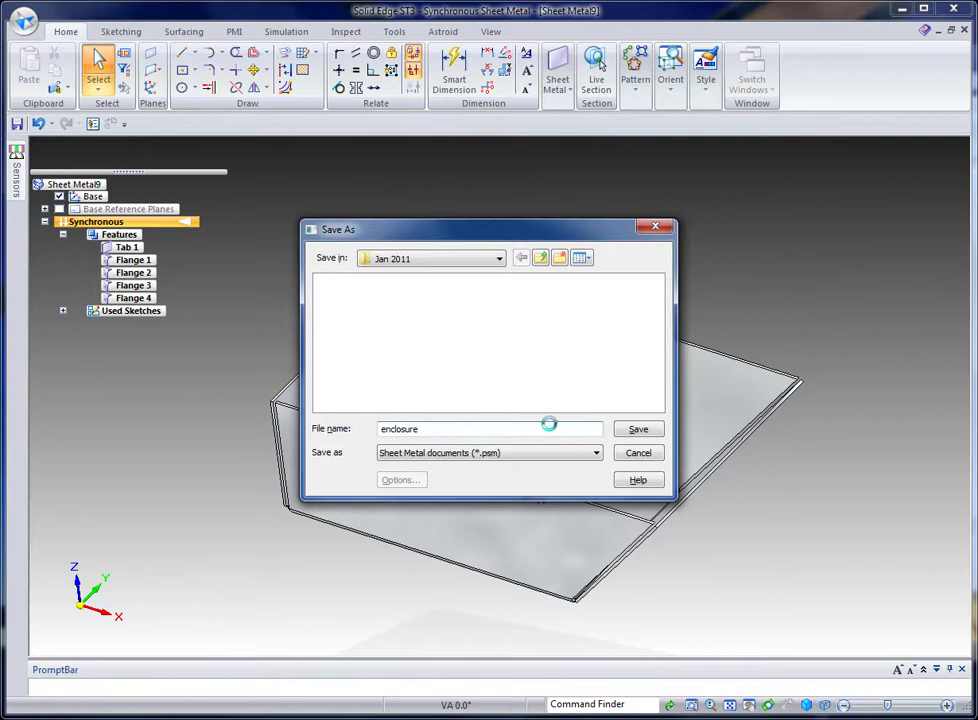
pyautogui.press('Return')
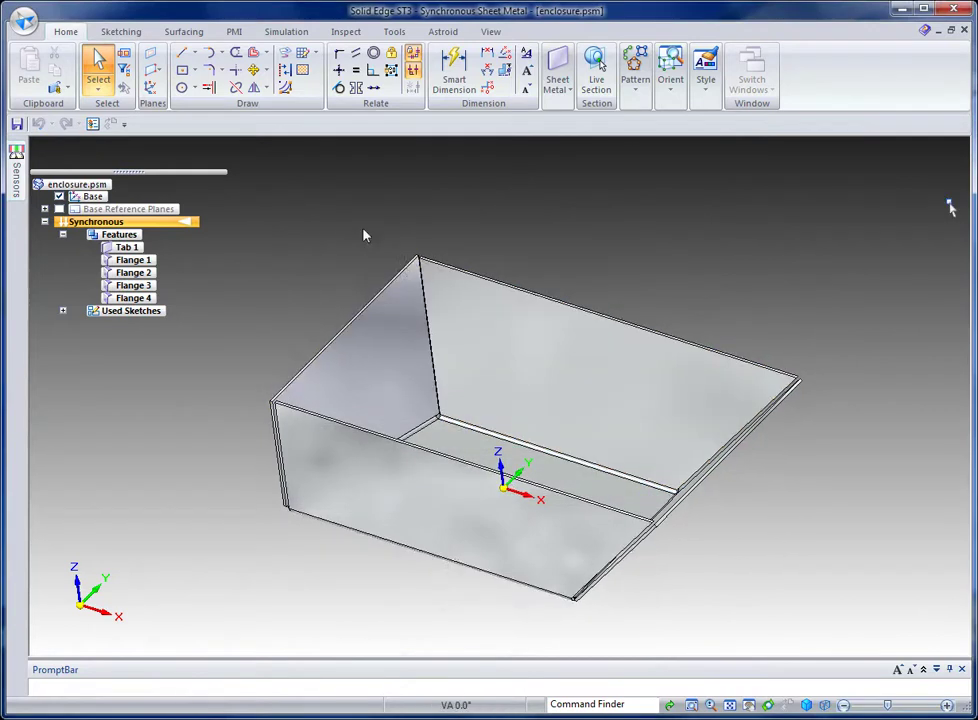
pyautogui.click(22, 20)
pyautogui.moveTo(112, 72)
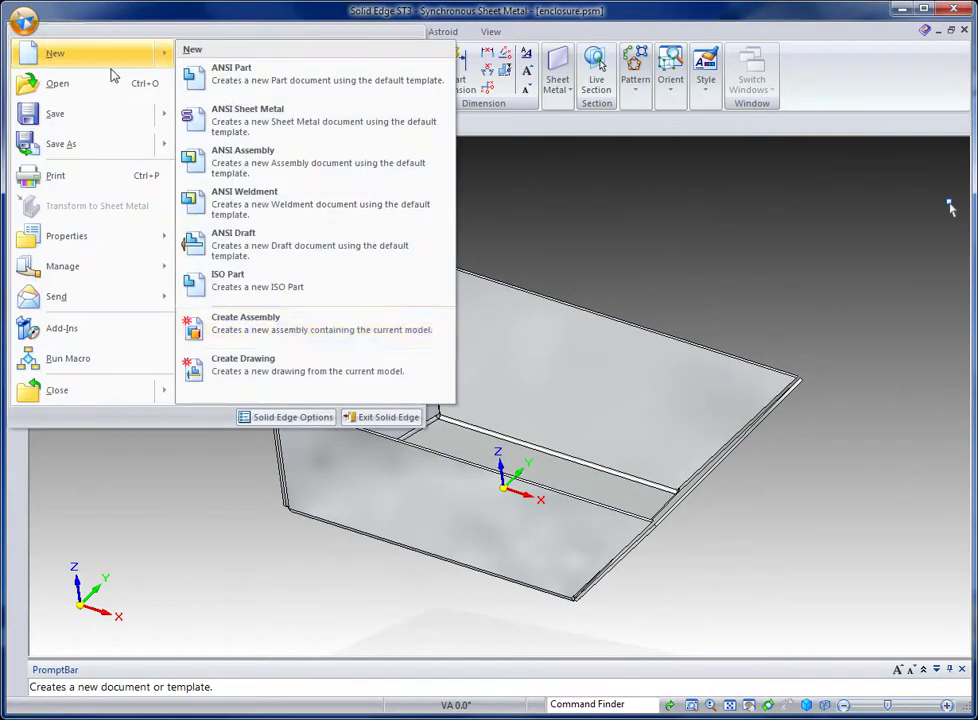
pyautogui.click(279, 325)
pyautogui.click(467, 401)
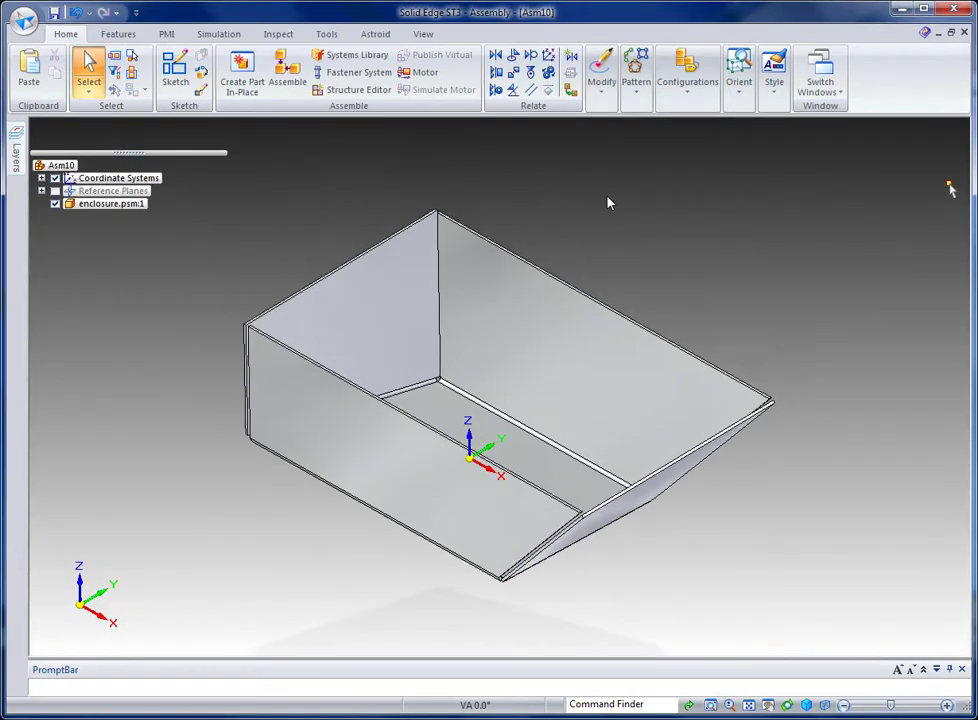
# Step: Save the assembly as Asm10.asm and create and edit an in-place part, Enclosure volume, from ansi part.par, coincident with the assembly origin
pyautogui.hotkey('ctrl', 's')
pyautogui.click(636, 428)
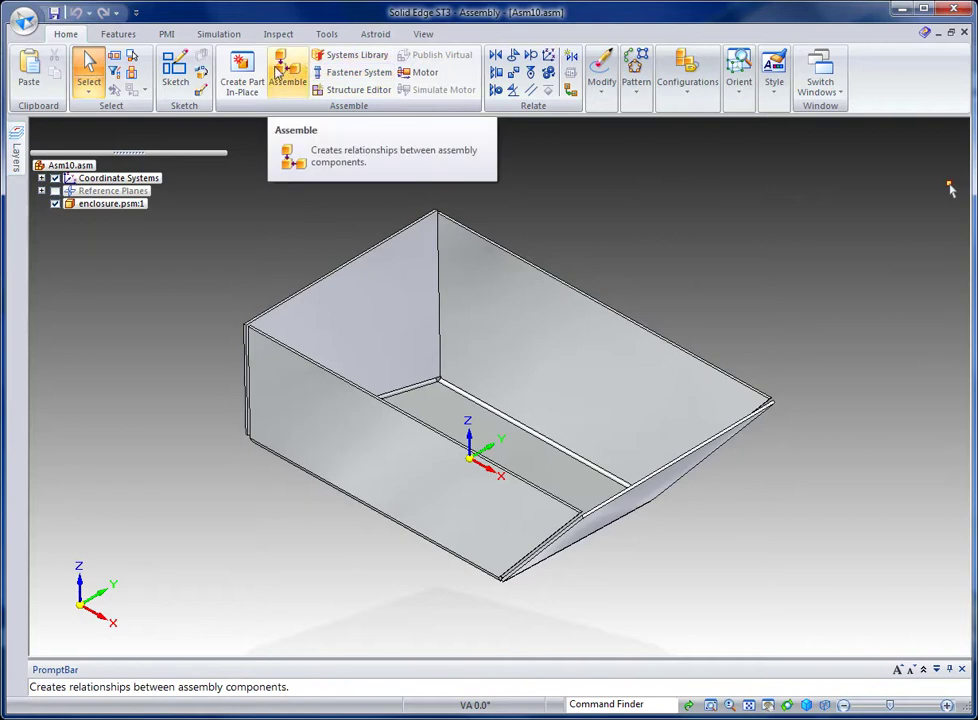
pyautogui.click(242, 78)
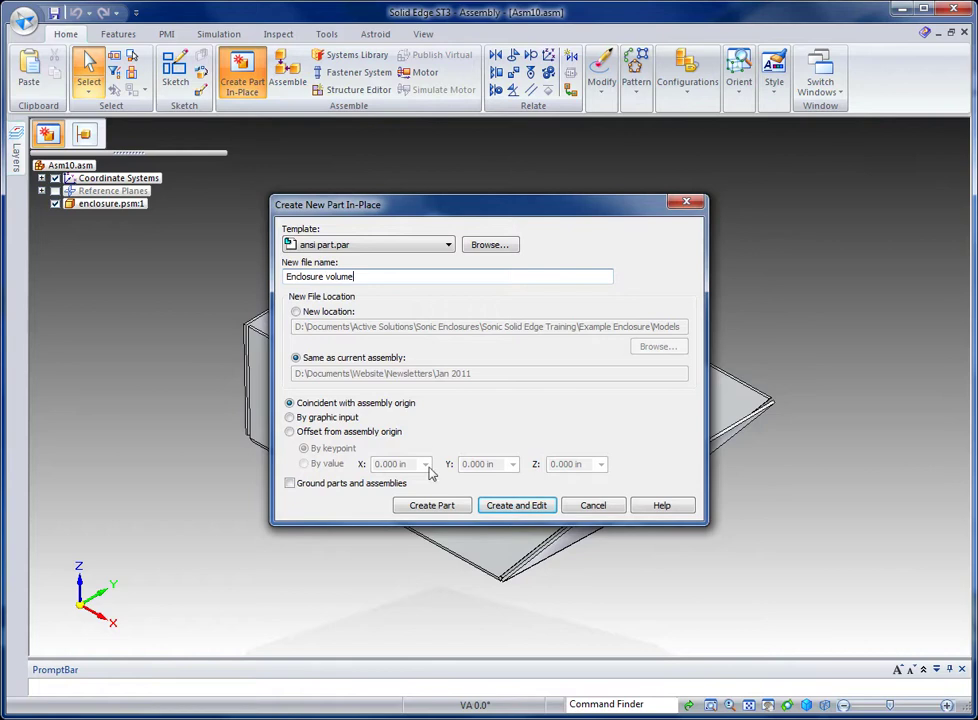
pyautogui.click(517, 505)
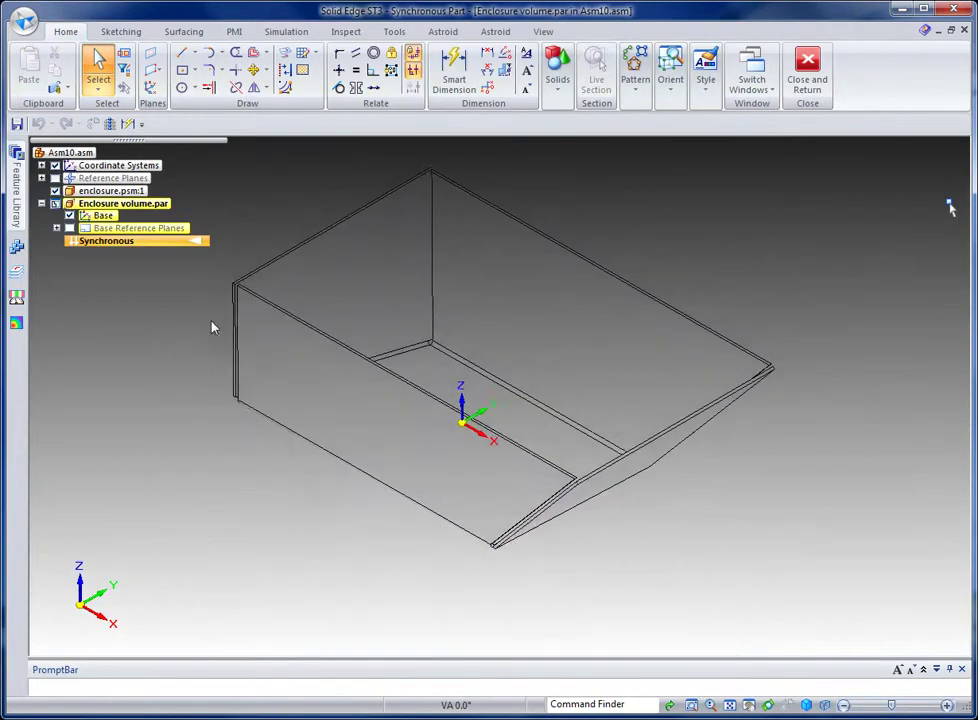
# Step: Sketch a rectangle centered on the origin in the base XY plane and extrude it upward about 4.57 in
pyautogui.click(185, 74)
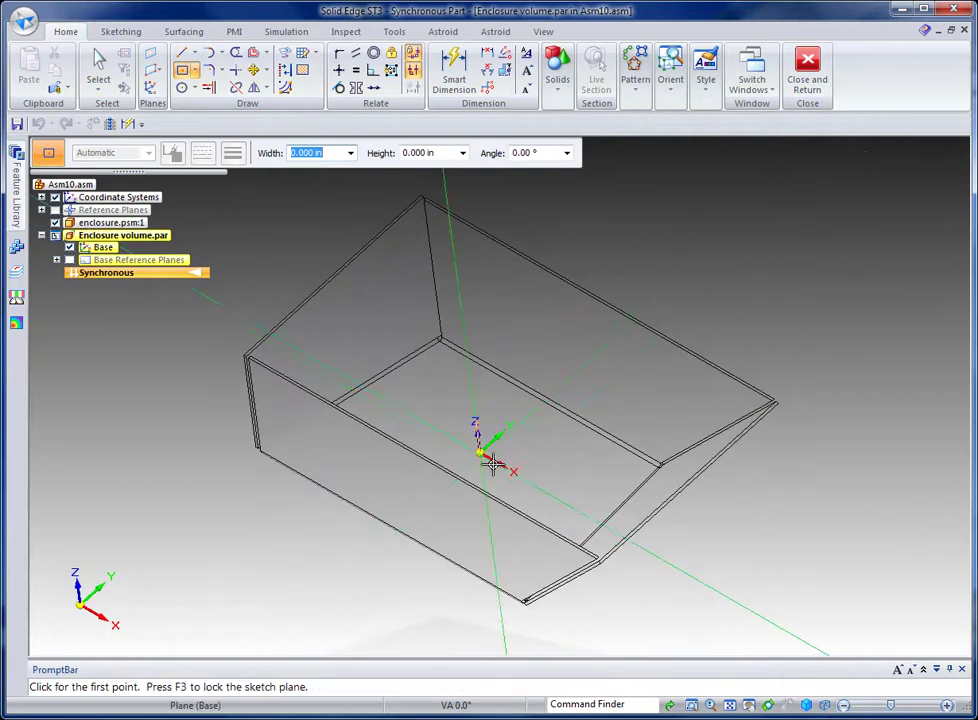
pyautogui.press('F3')
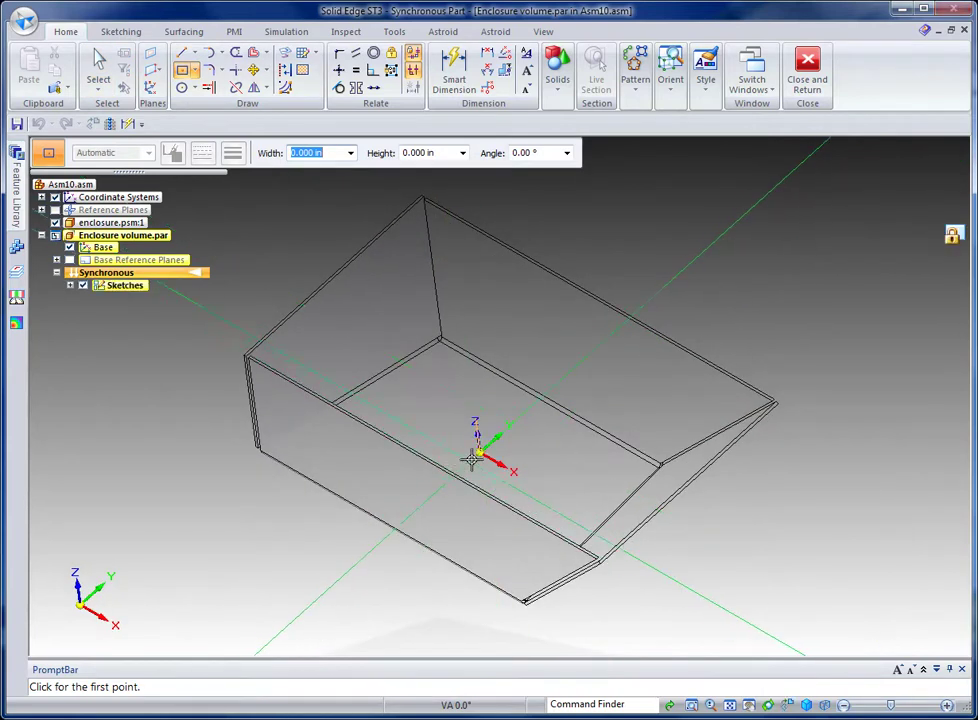
pyautogui.click(481, 453)
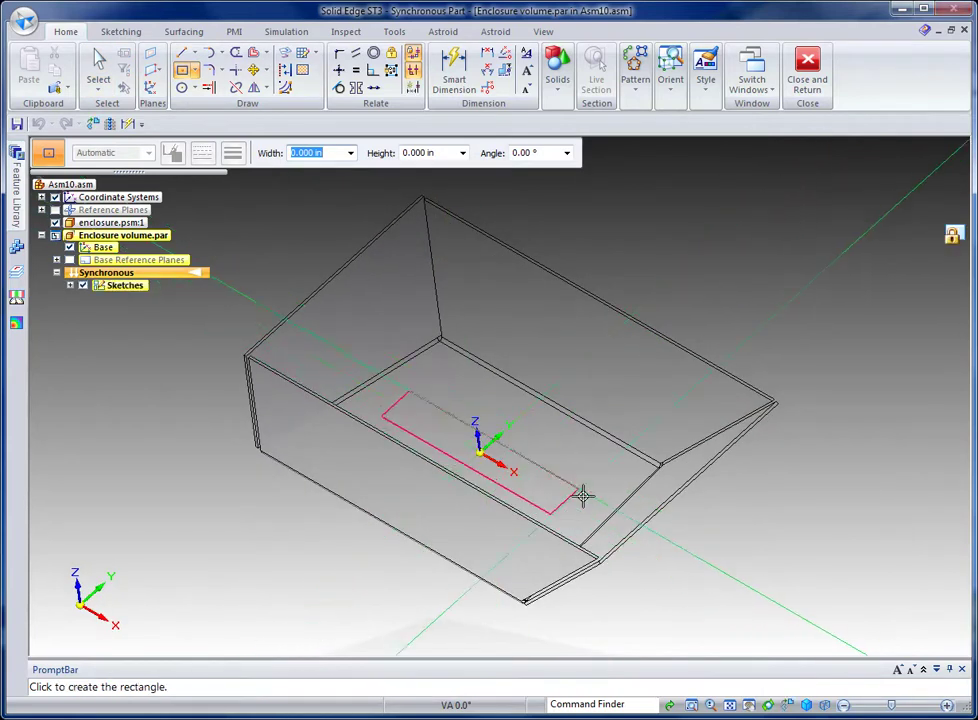
pyautogui.click(624, 461)
pyautogui.press('Escape')
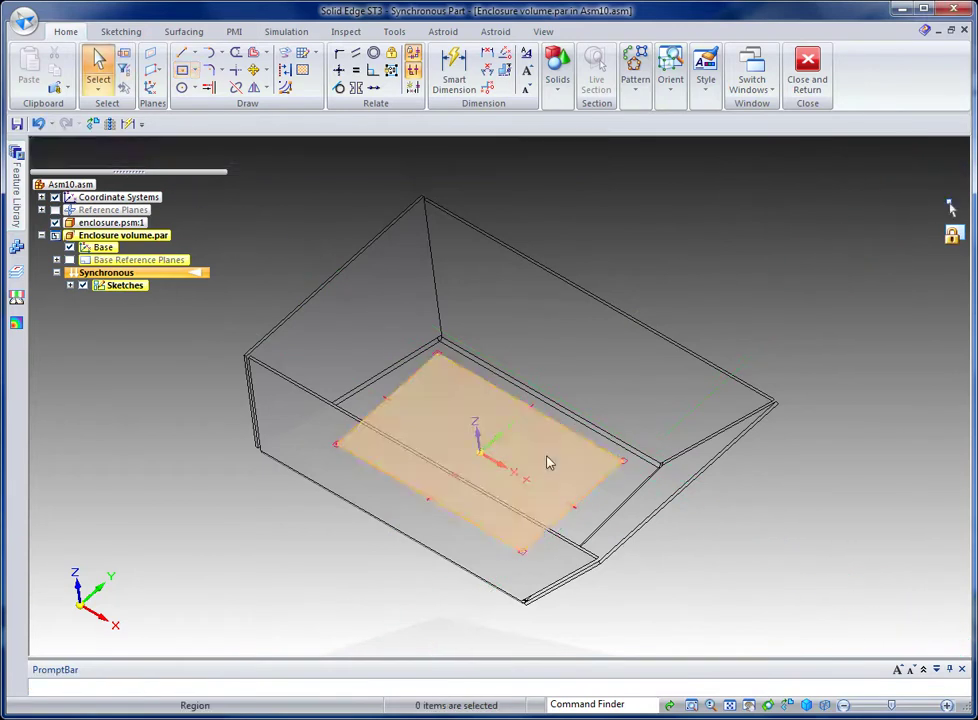
pyautogui.click(546, 459)
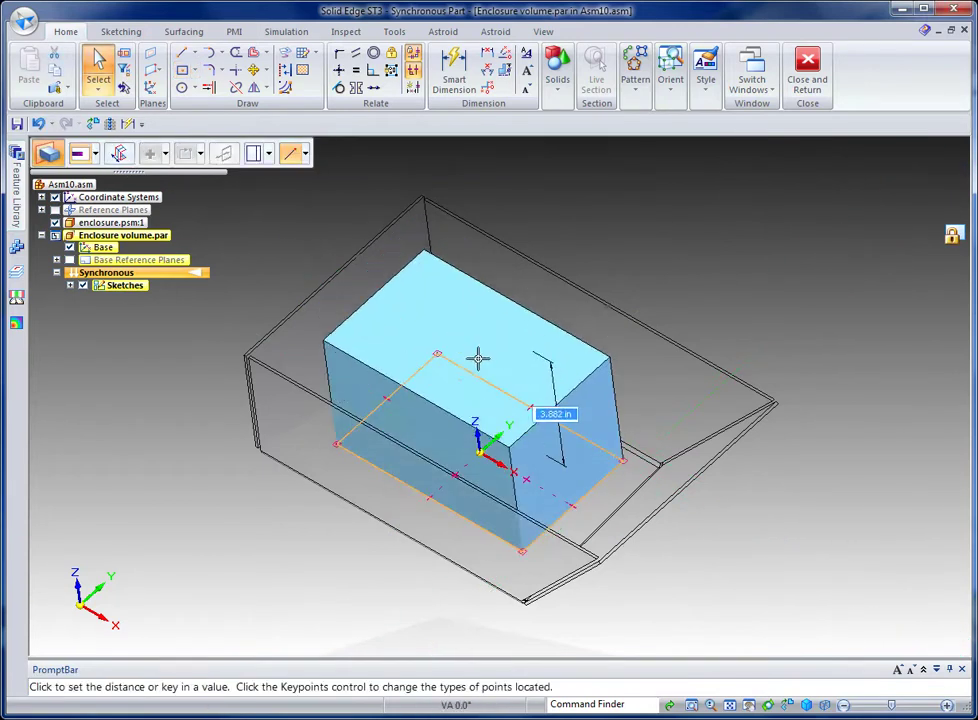
pyautogui.click(473, 342)
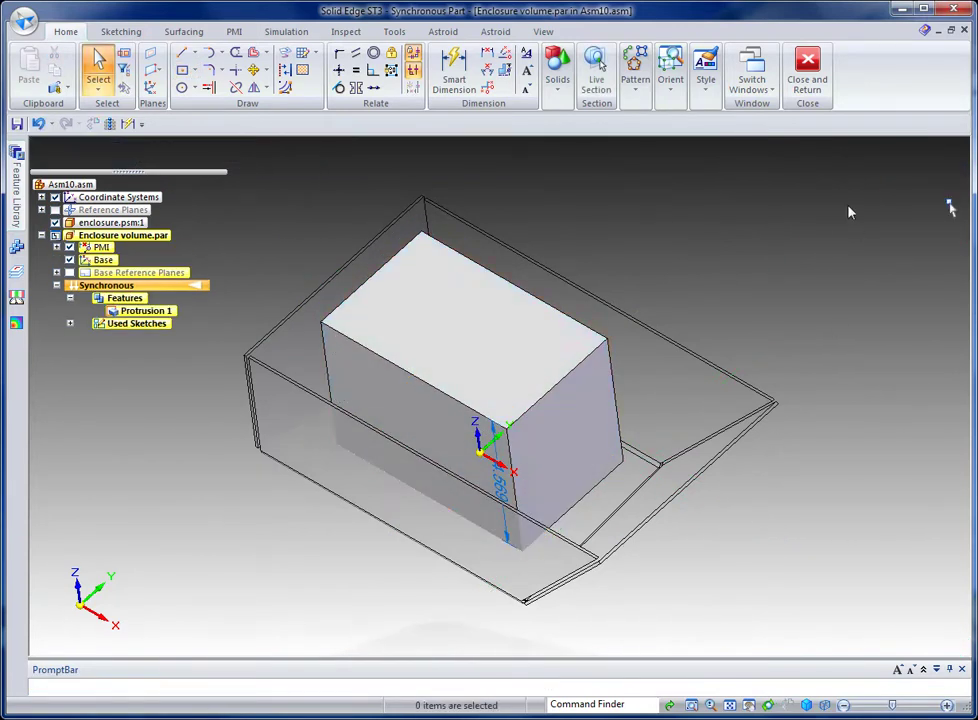
# Step: Move the block's front side face out to a corner point of the enclosure's front wall
pyautogui.moveTo(848, 212); pyautogui.dragTo(417, 351, button='middle')
pyautogui.click(425, 380)
pyautogui.click(406, 354)
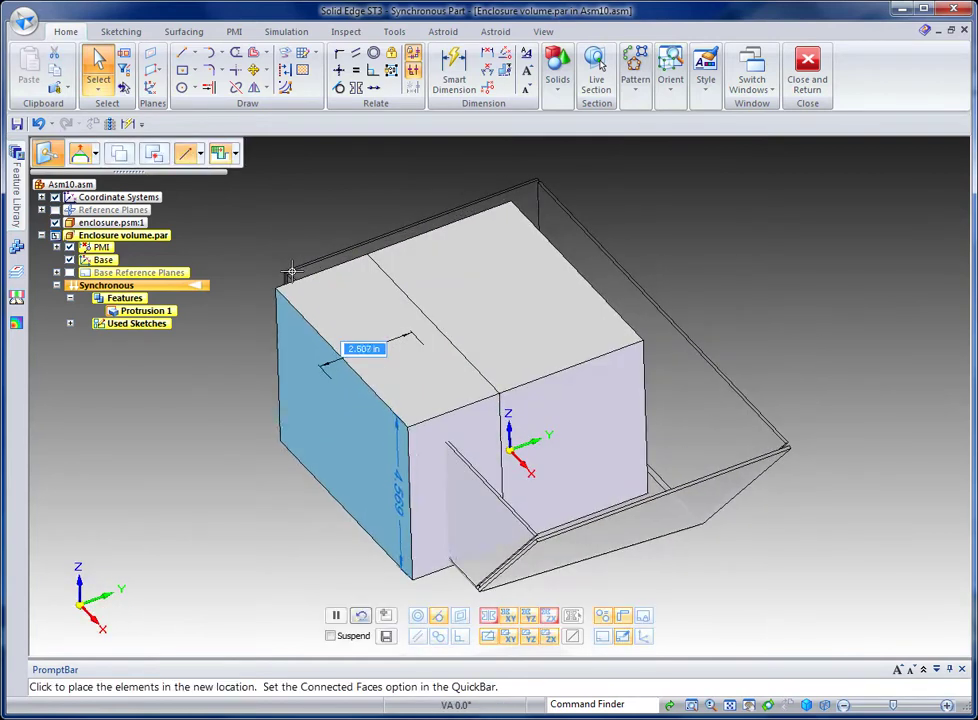
pyautogui.click(297, 282)
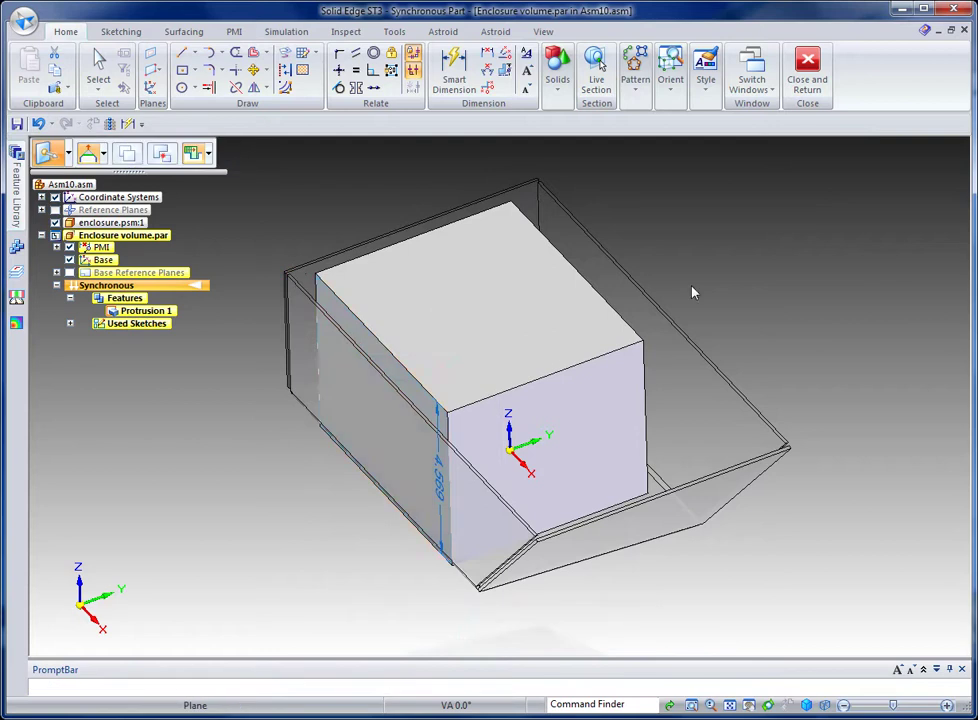
# Step: Move the block's left end face out to the upper corner point of the enclosure's vertical end wall
pyautogui.moveTo(447, 285); pyautogui.dragTo(434, 399, button='middle')
pyautogui.click(432, 401)
pyautogui.click(404, 369)
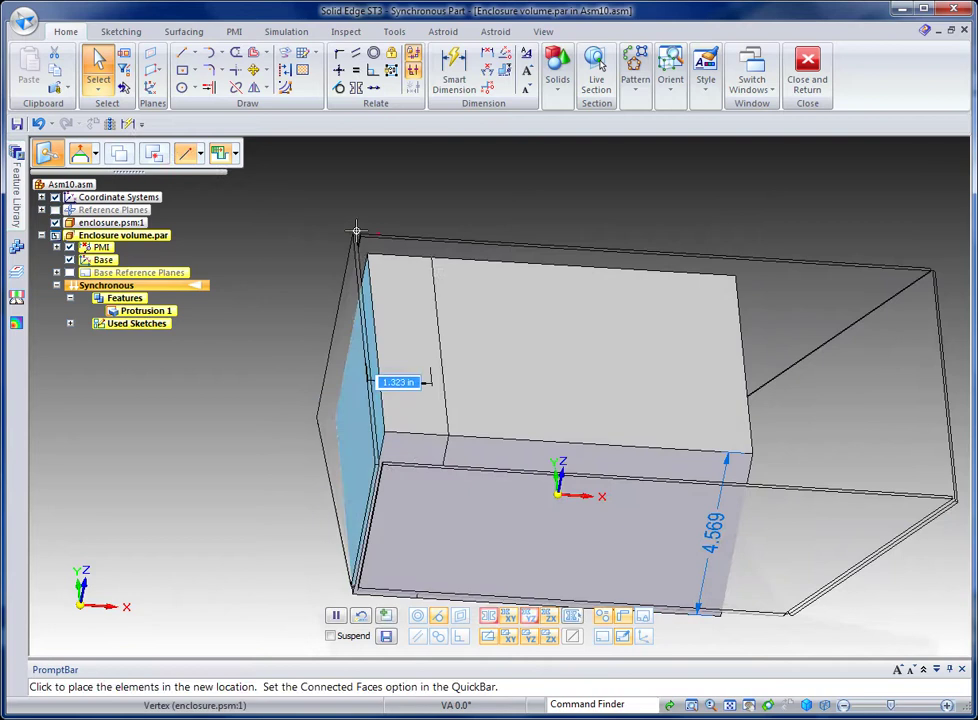
pyautogui.click(356, 230)
# Step: Move the block's back side face out to align with the inner corner of the enclosure's back wall
pyautogui.moveTo(616, 231); pyautogui.dragTo(622, 349, button='middle')
pyautogui.click(617, 357)
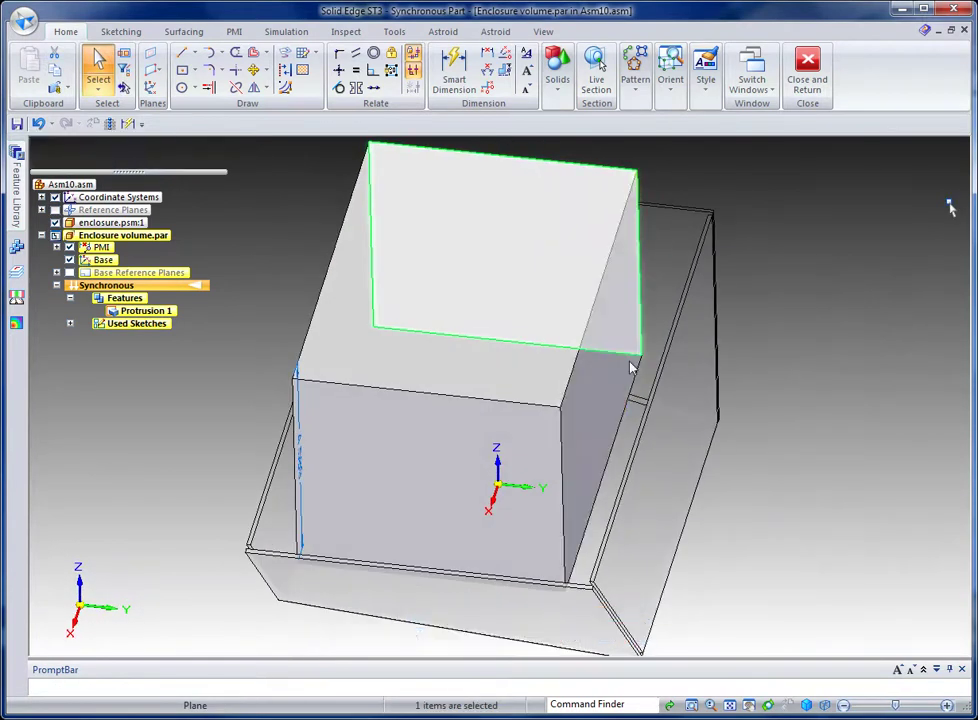
pyautogui.click(636, 352)
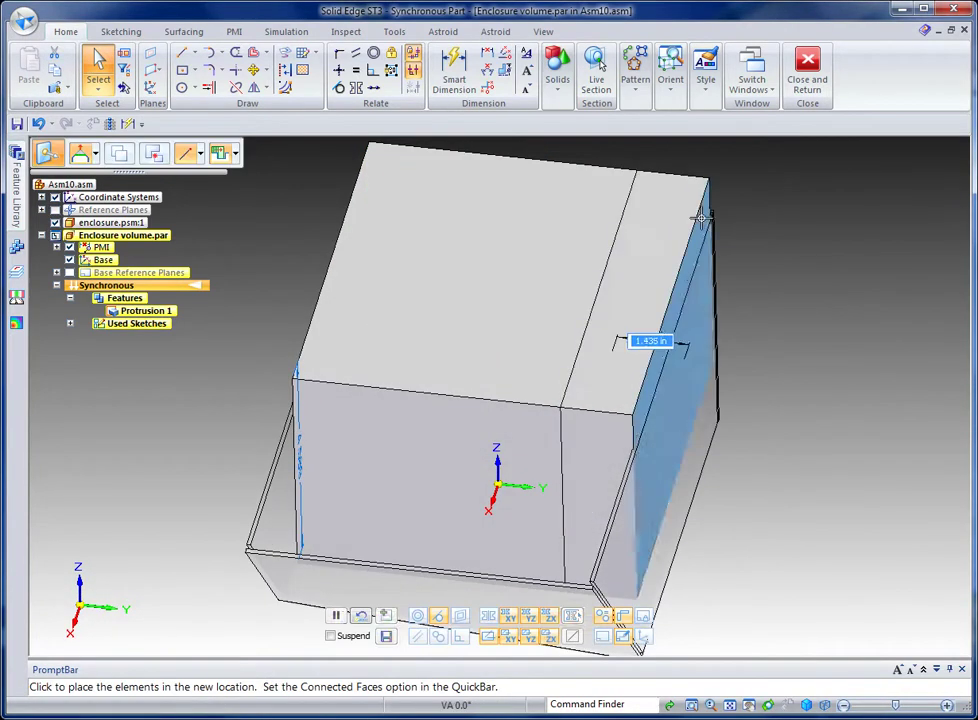
pyautogui.click(706, 285)
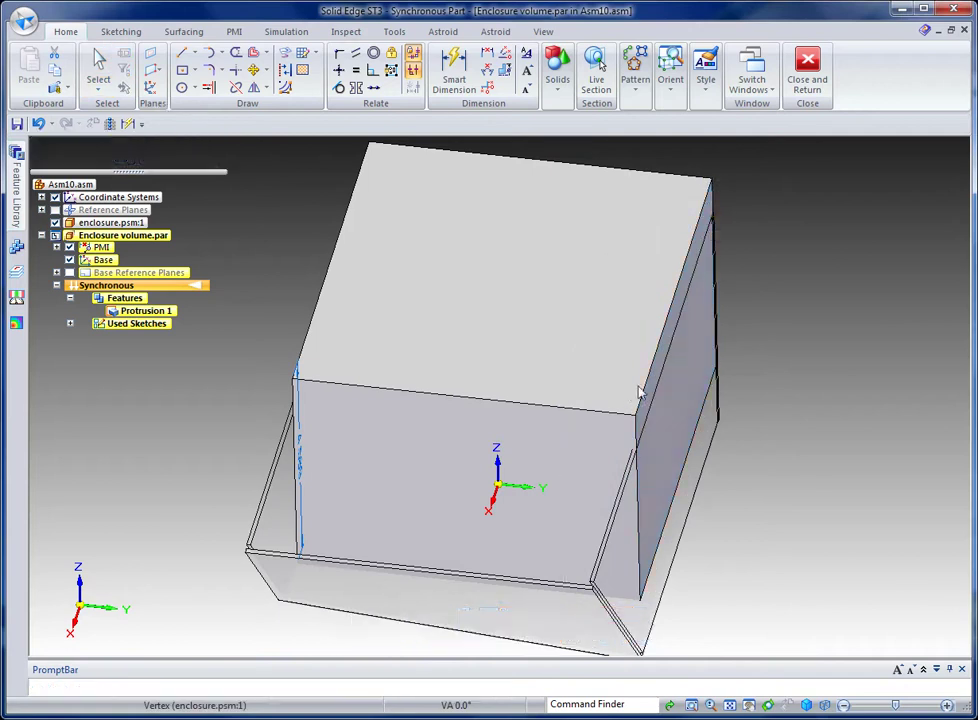
pyautogui.click(739, 371)
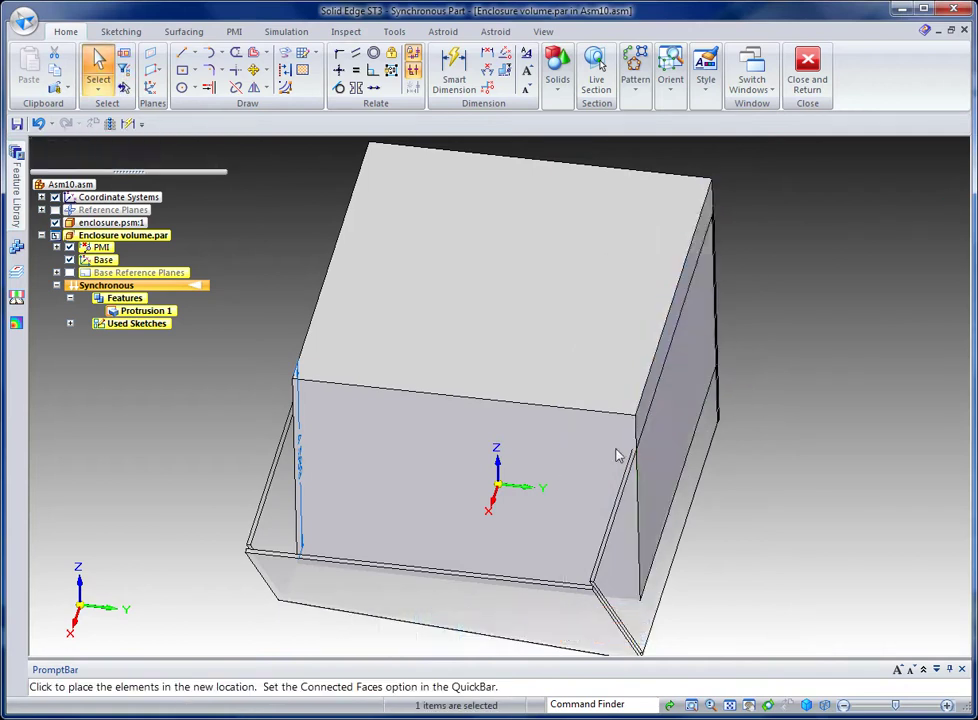
pyautogui.click(590, 584)
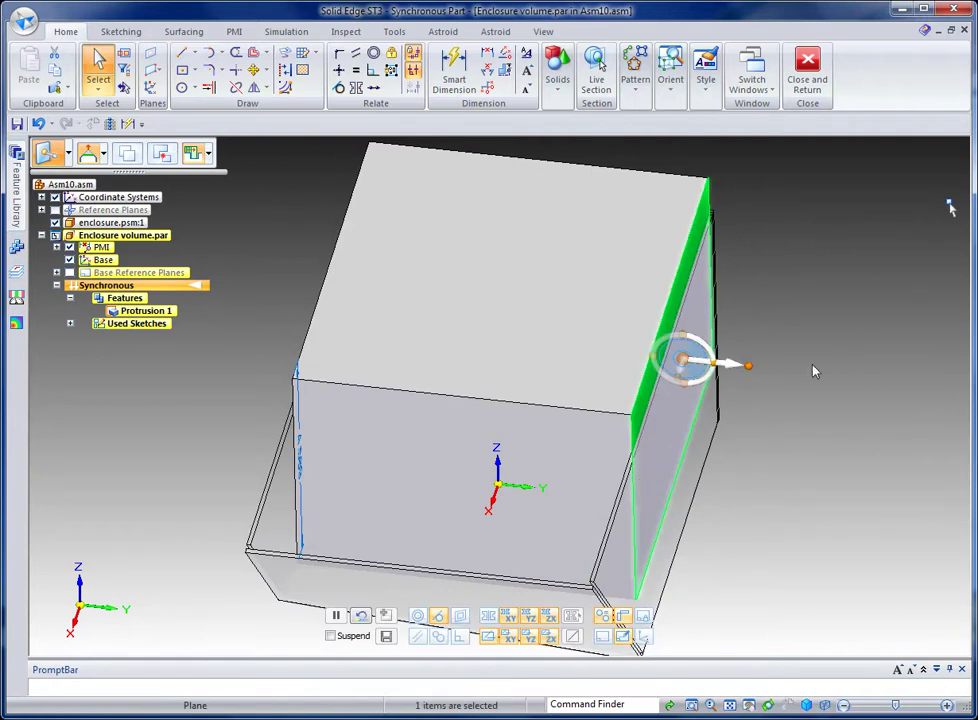
# Step: Relate the block's vertical end face so it lies coplanar with the inside of the enclosure's sloped end wall
pyautogui.click(788, 341)
pyautogui.keyDown('shift'); pyautogui.moveTo(725, 446); pyautogui.dragTo(714, 363, button='middle'); pyautogui.keyUp('shift')
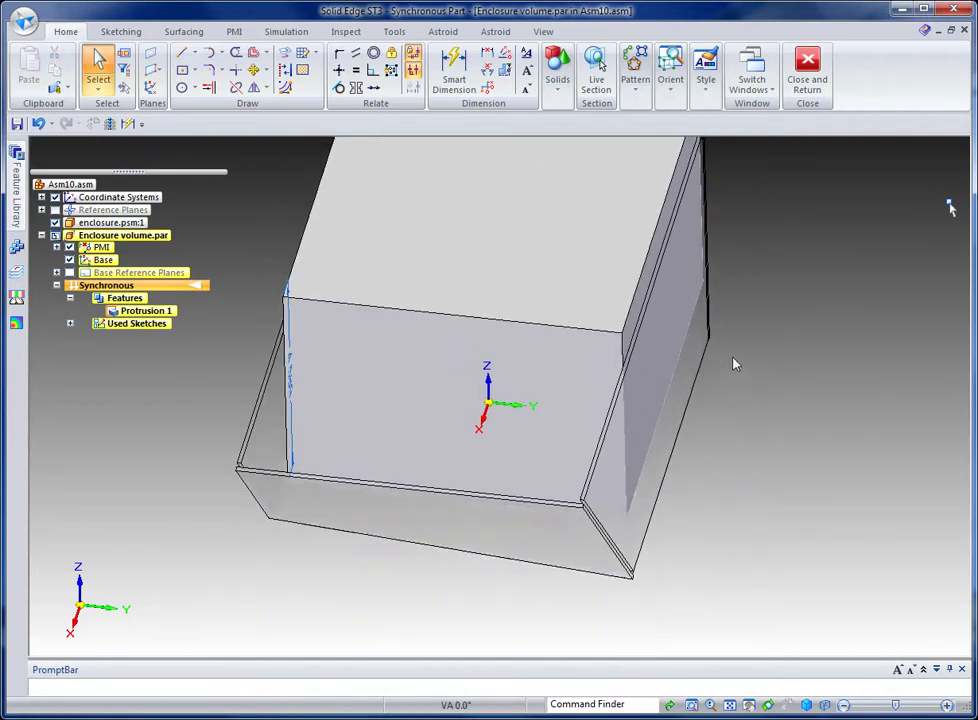
pyautogui.click(424, 387)
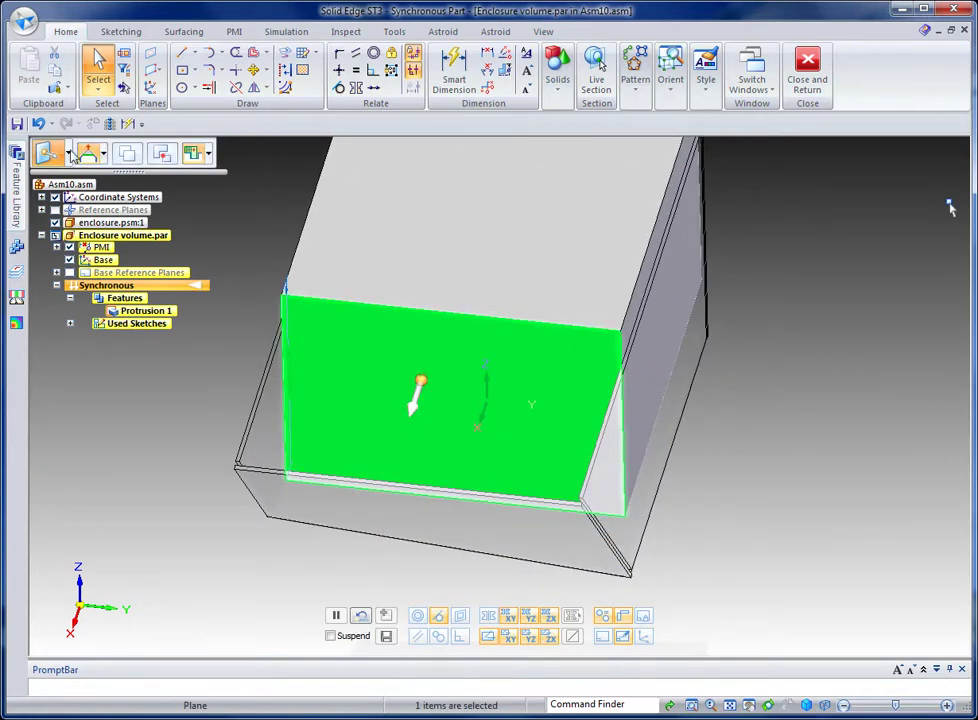
pyautogui.click(57, 153)
pyautogui.click(71, 230)
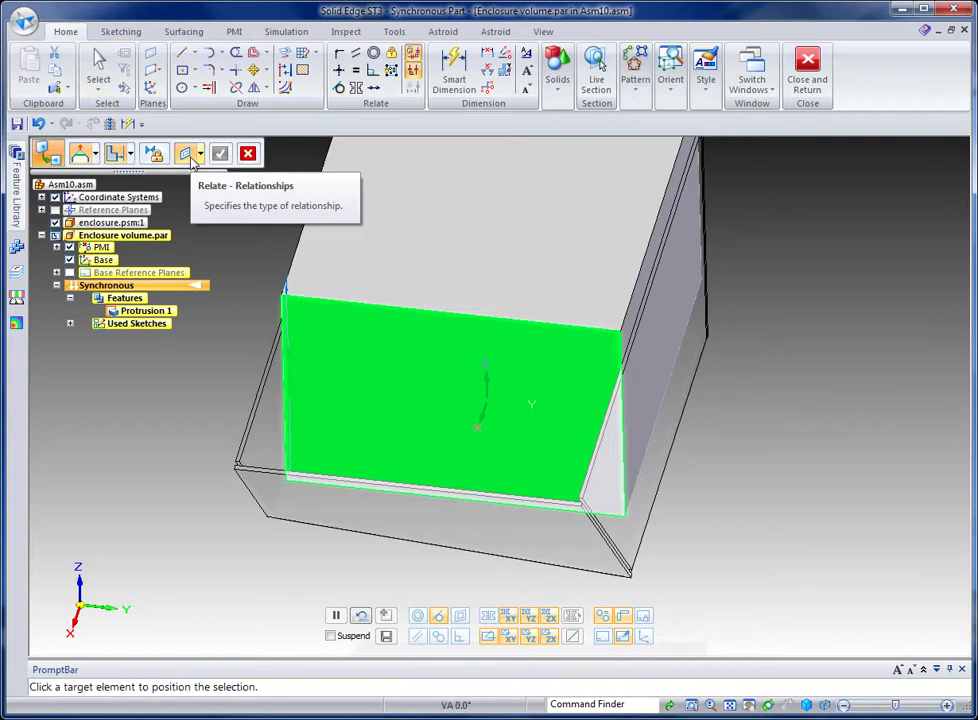
pyautogui.click(200, 155)
pyautogui.click(207, 191)
pyautogui.moveTo(284, 401); pyautogui.dragTo(196, 368, button='middle')
pyautogui.click(209, 339)
pyautogui.click(220, 154)
# Step: Relate the block's bottom face so it lies coplanar with the inside face of the enclosure's floor
pyautogui.moveTo(397, 273); pyautogui.dragTo(391, 398, button='middle')
pyautogui.click(393, 402)
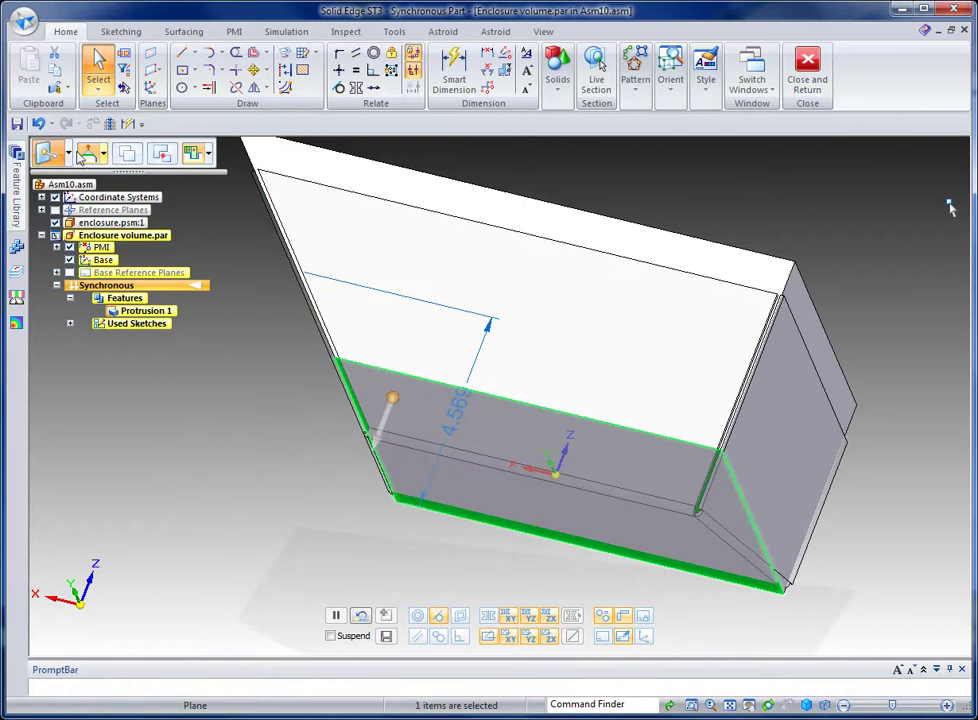
pyautogui.click(69, 153)
pyautogui.click(75, 227)
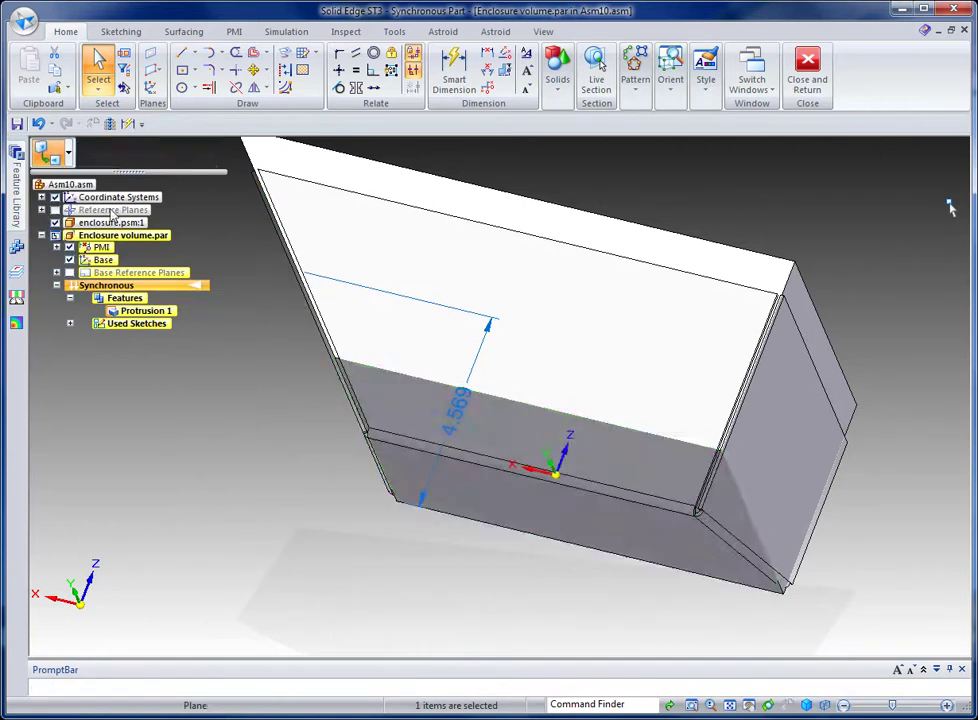
pyautogui.rightClick(416, 503)
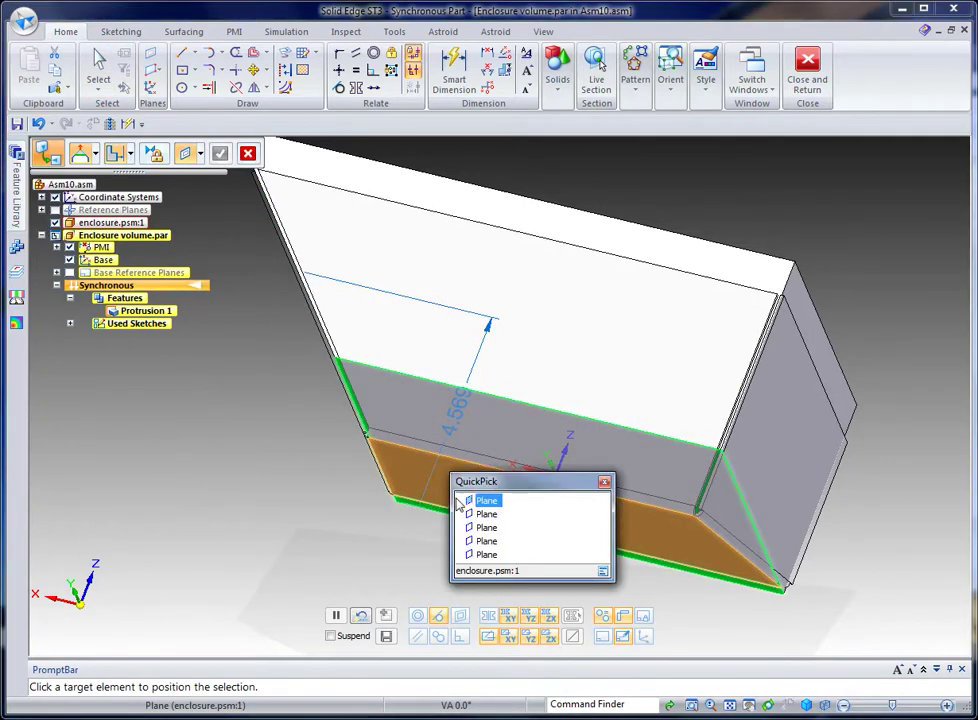
pyautogui.click(465, 520)
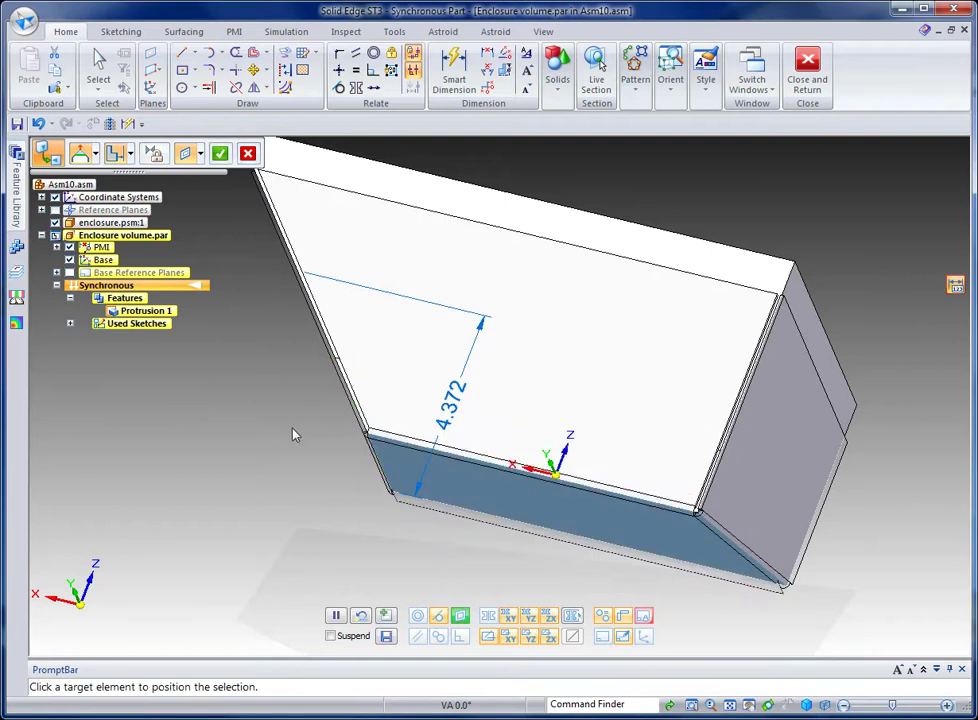
pyautogui.rightClick(280, 432)
pyautogui.hotkey('ctrl', 'k')
pyautogui.moveTo(280, 432); pyautogui.dragTo(420, 245, button='middle')
pyautogui.press('Escape')
# Step: Move the block's top face down to the upper corner point of the enclosure's rim
pyautogui.click(481, 334)
pyautogui.click(480, 298)
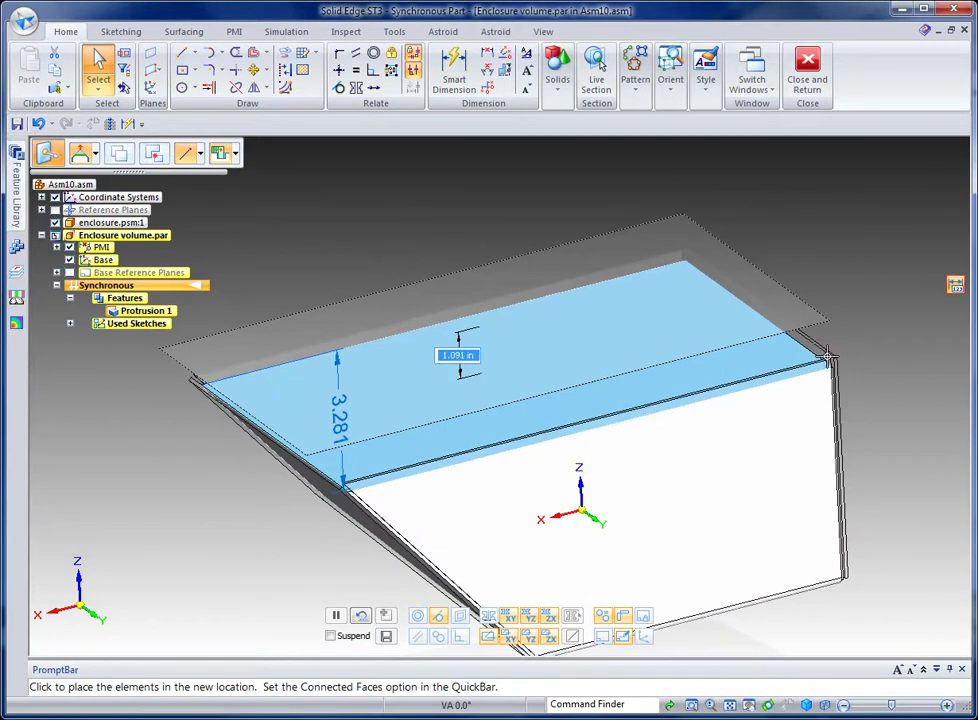
pyautogui.click(830, 356)
pyautogui.press('Escape')
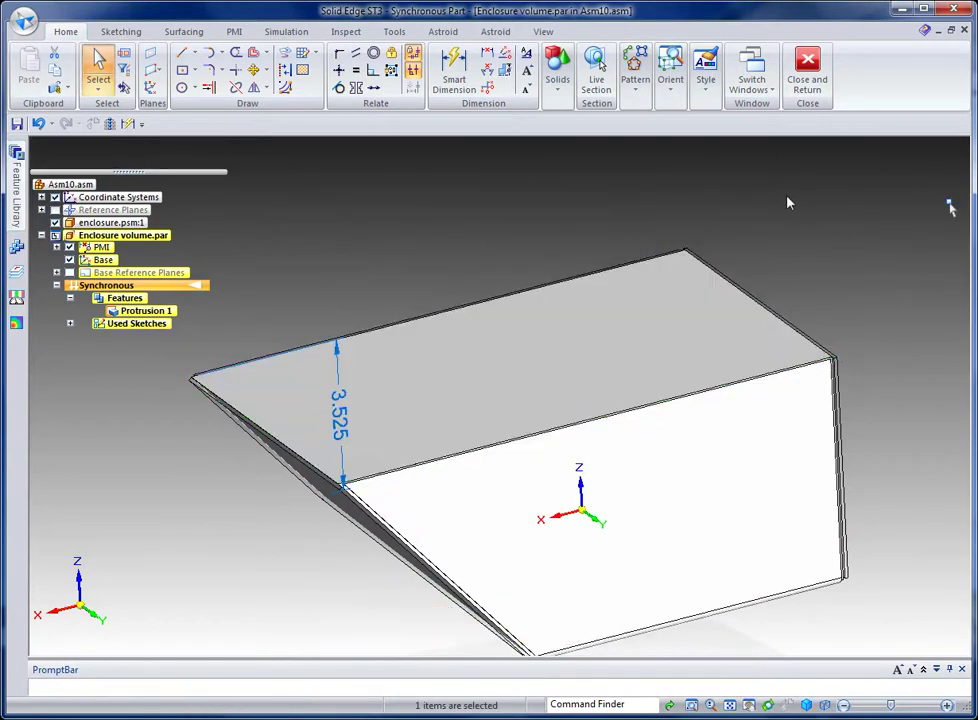
# Step: Close the in-place part to return to the assembly and ground the Enclosure volume part
pyautogui.click(815, 90)
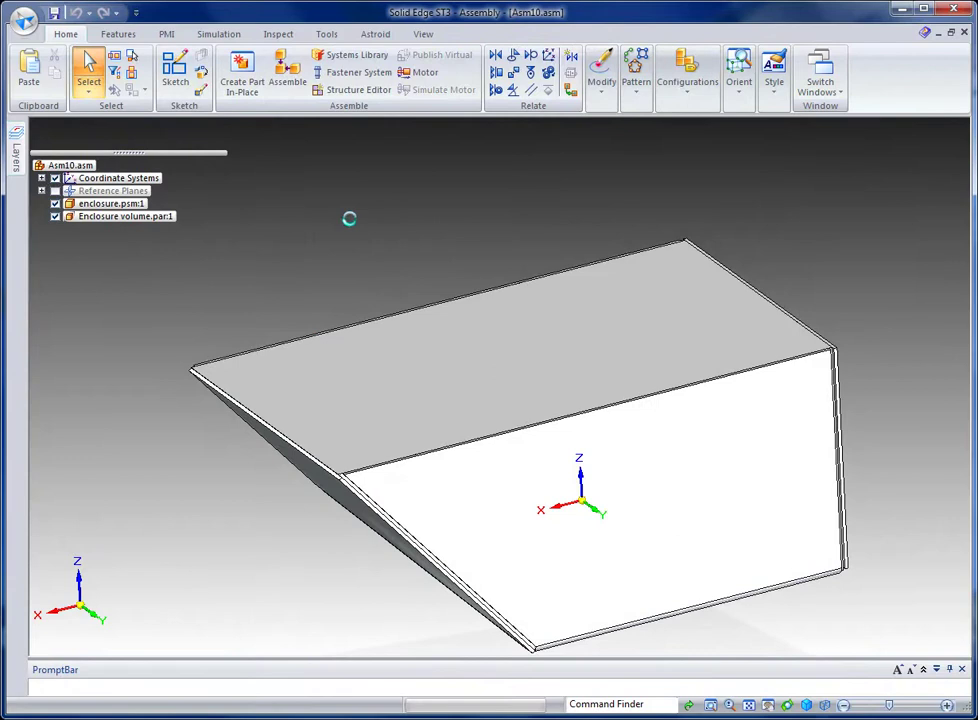
pyautogui.hotkey('ctrl', 'c')
pyautogui.hotkey('ctrl', 'v')
pyautogui.press('Escape')
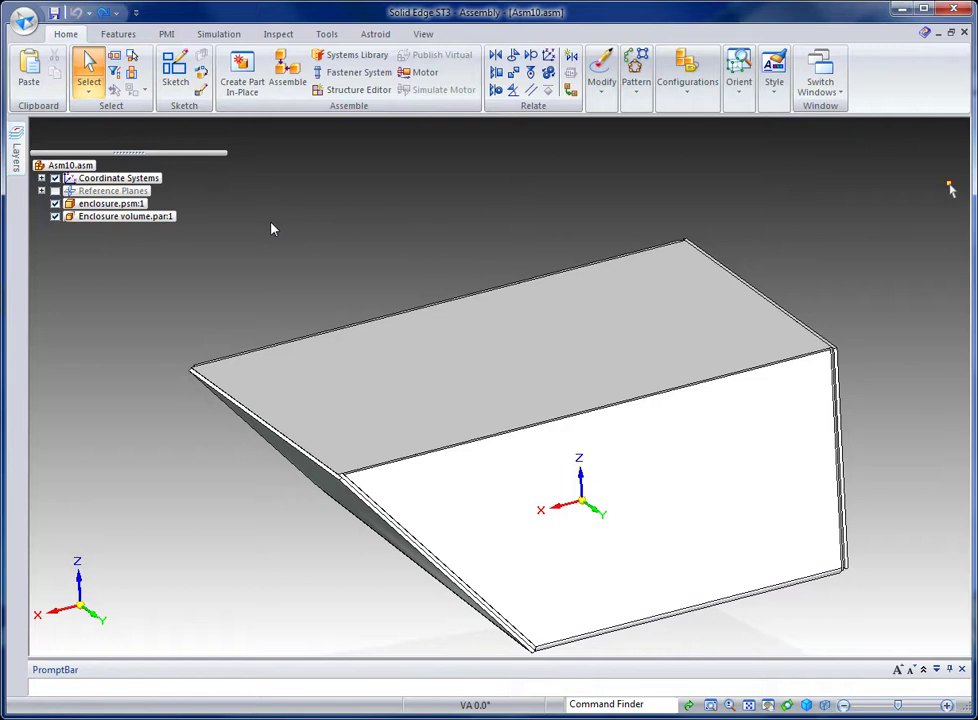
pyautogui.click(163, 217)
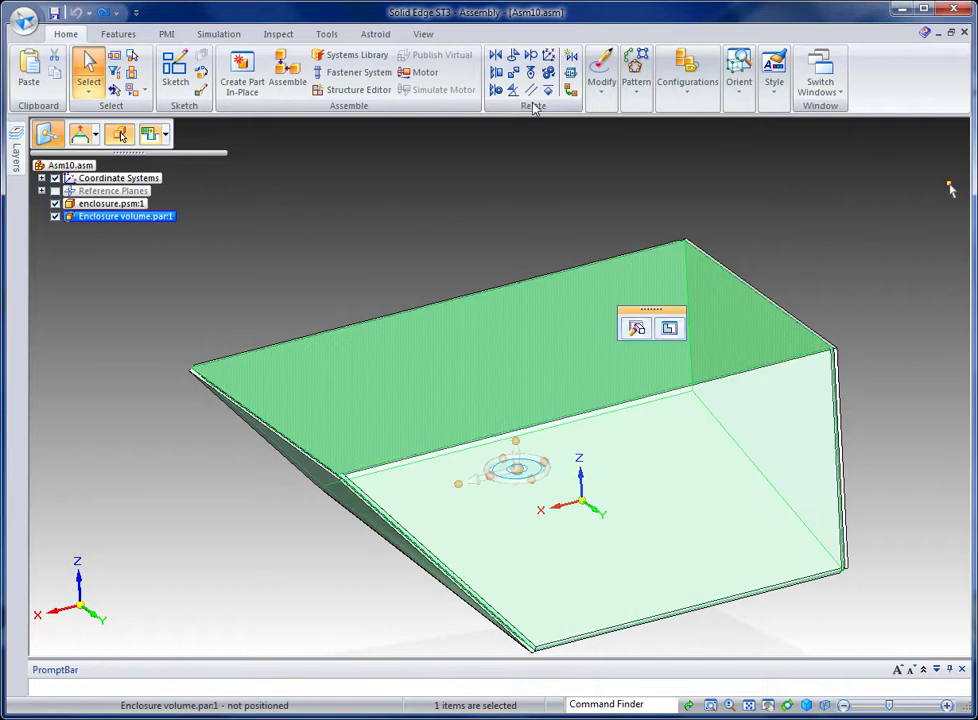
pyautogui.click(547, 90)
pyautogui.click(349, 205)
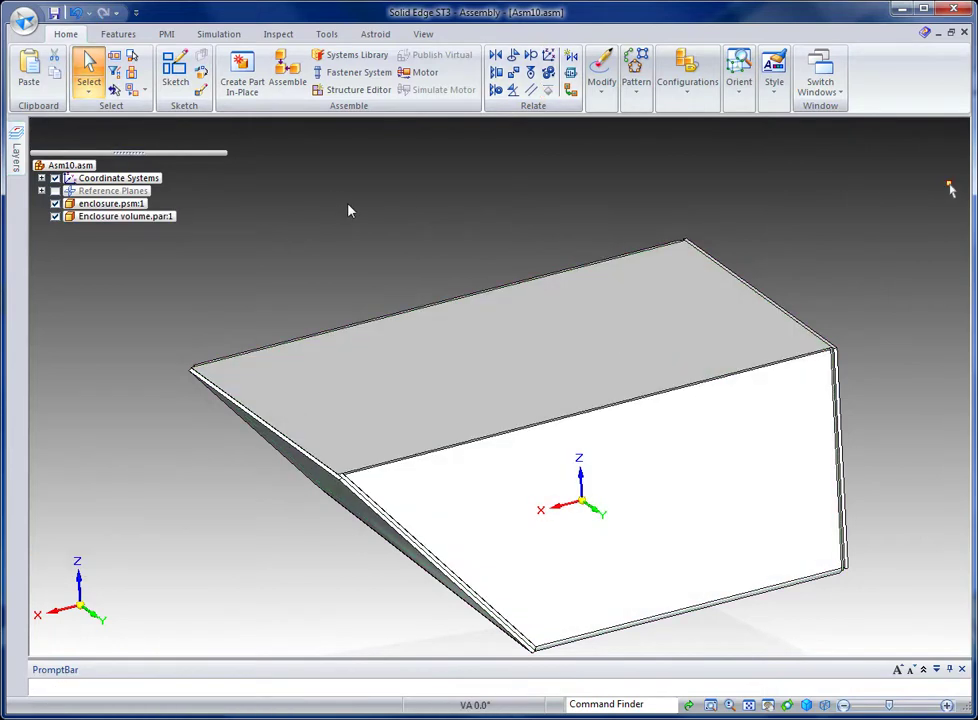
# Step: Apply the Blue (clear) face style to the Enclosure volume part
pyautogui.click(165, 216)
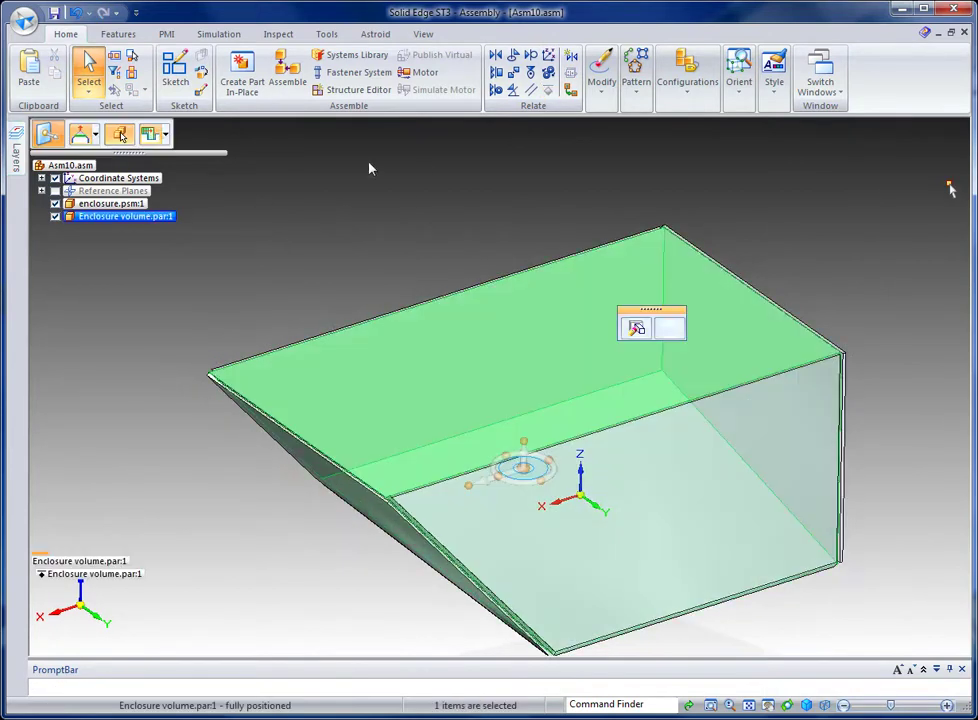
pyautogui.click(424, 34)
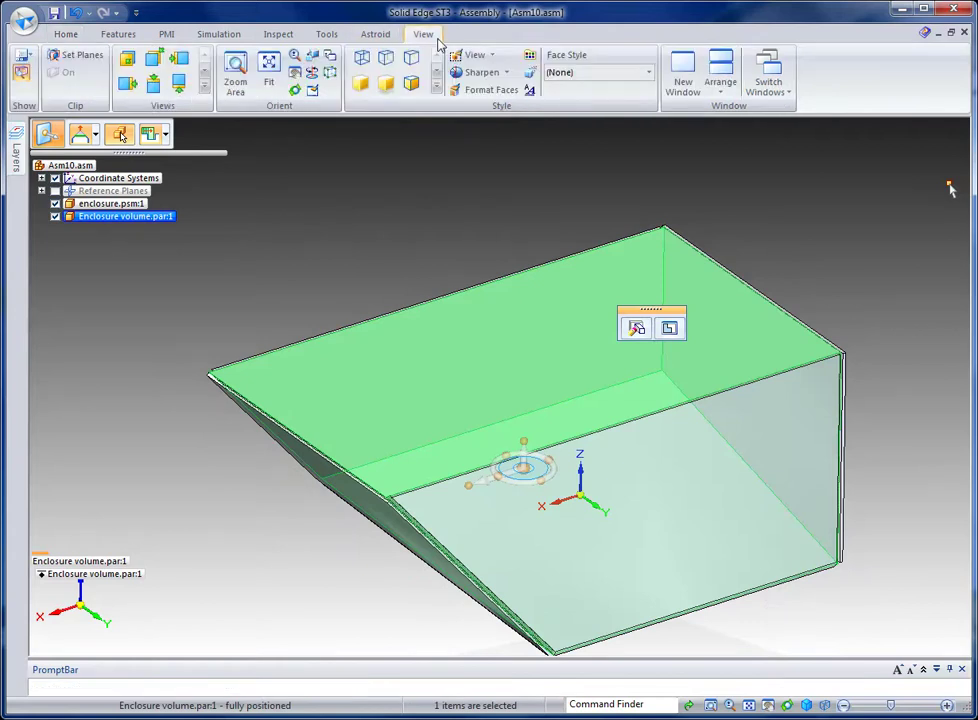
pyautogui.click(649, 73)
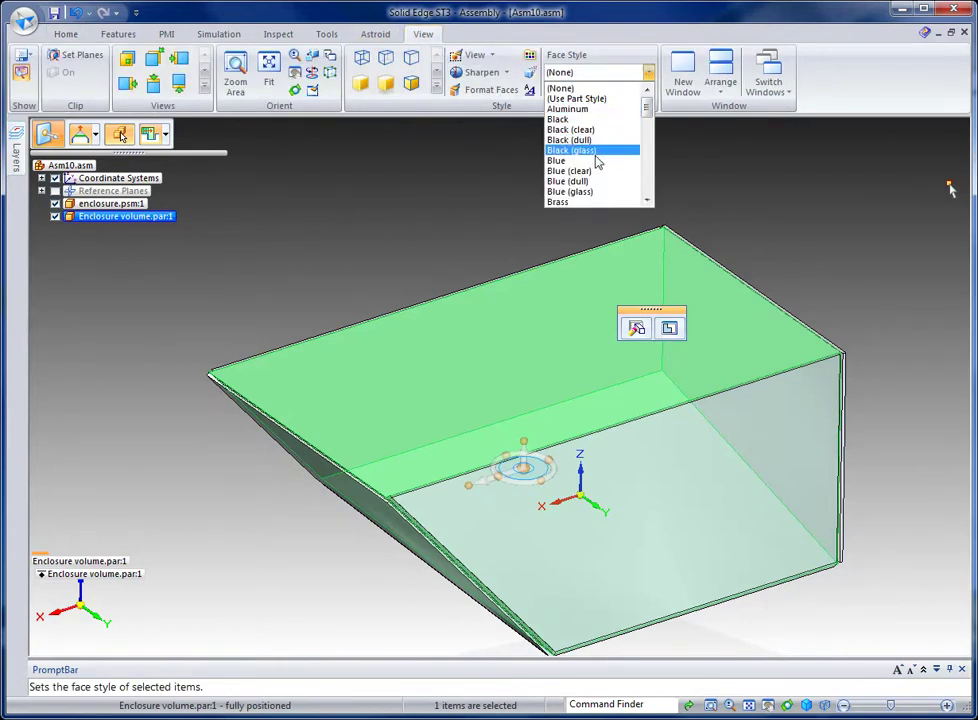
pyautogui.click(586, 182)
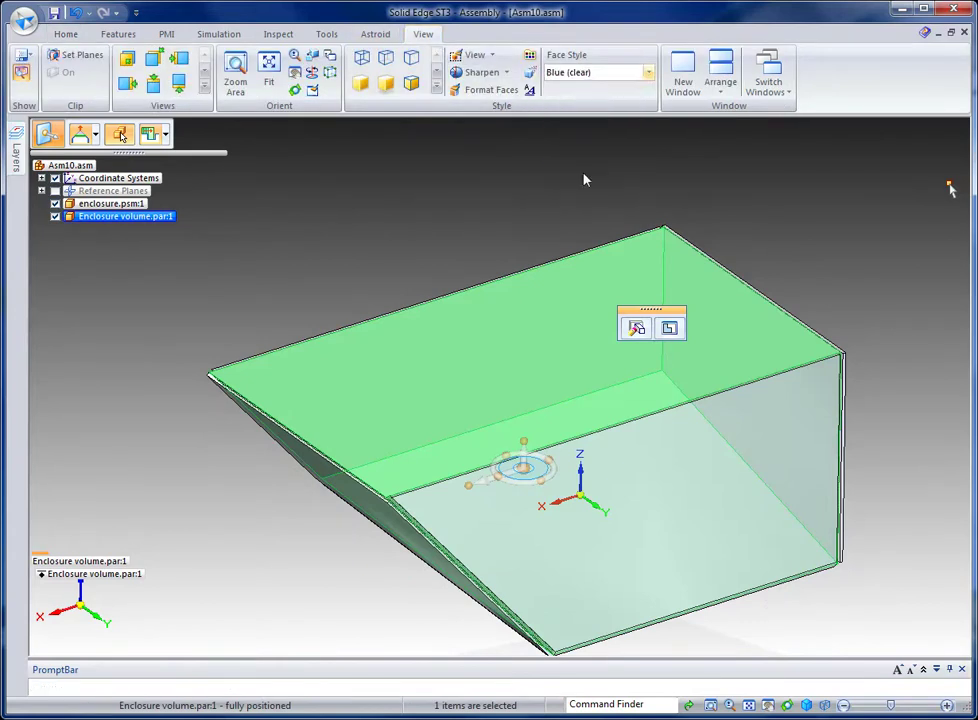
pyautogui.click(317, 235)
pyautogui.moveTo(522, 268); pyautogui.dragTo(323, 343, button='middle')
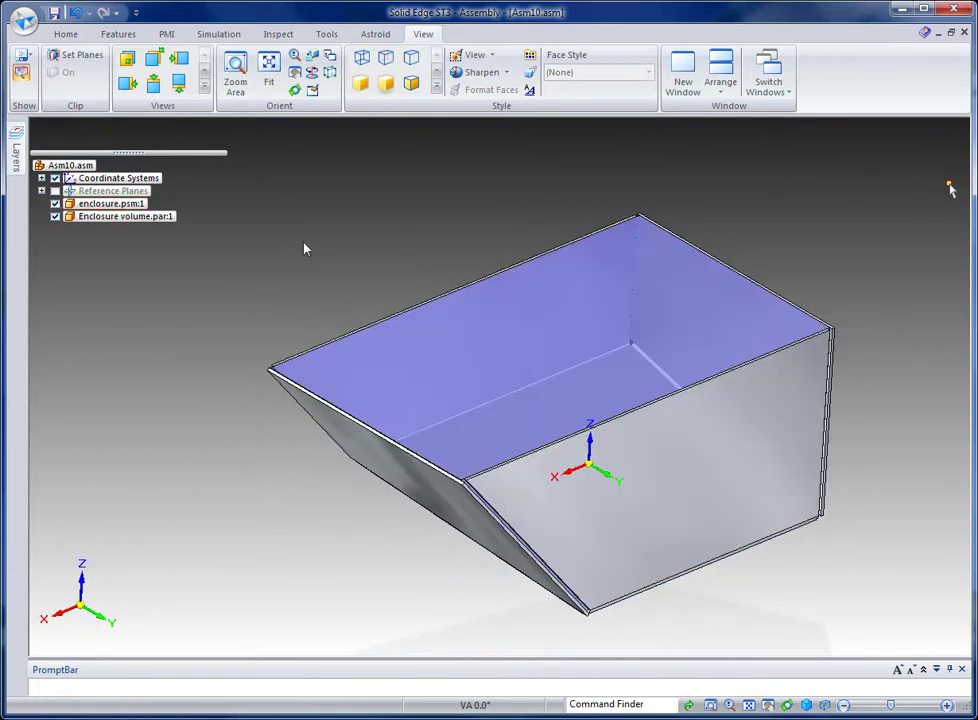
# Step: Open the Physical Properties Manager and reorder its columns so Volume comes directly before Material
pyautogui.click(23, 20)
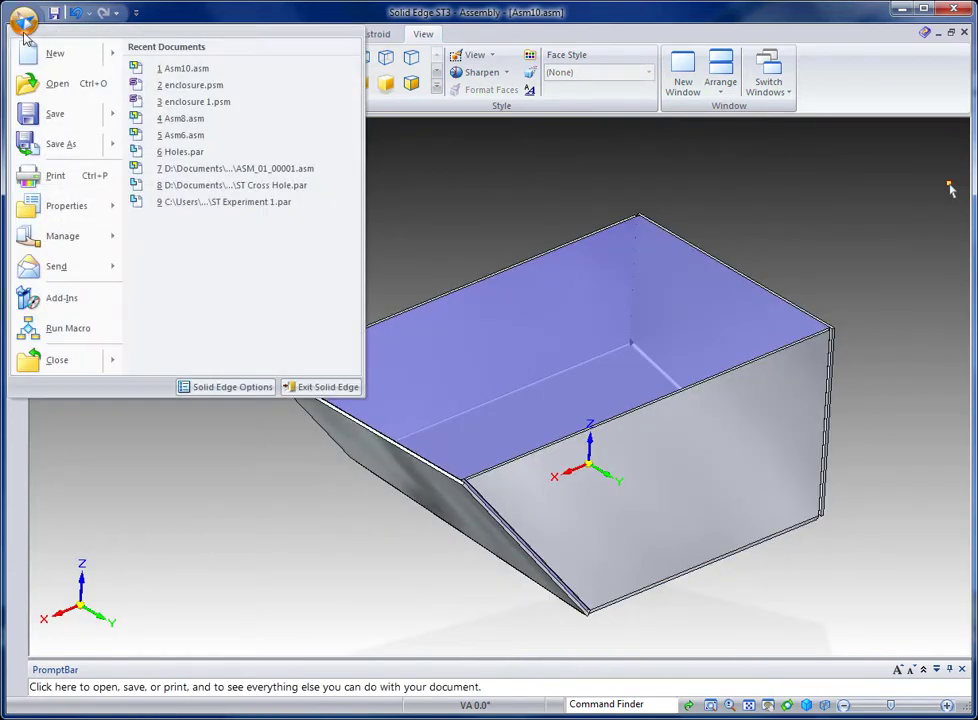
pyautogui.click(491, 224)
pyautogui.click(279, 38)
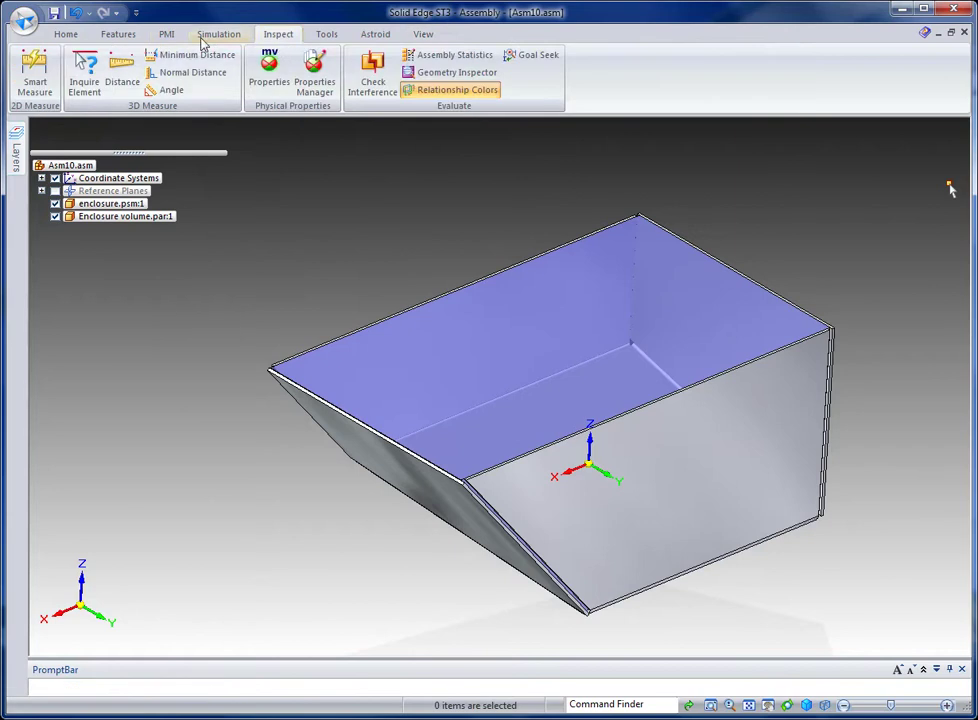
pyautogui.click(314, 75)
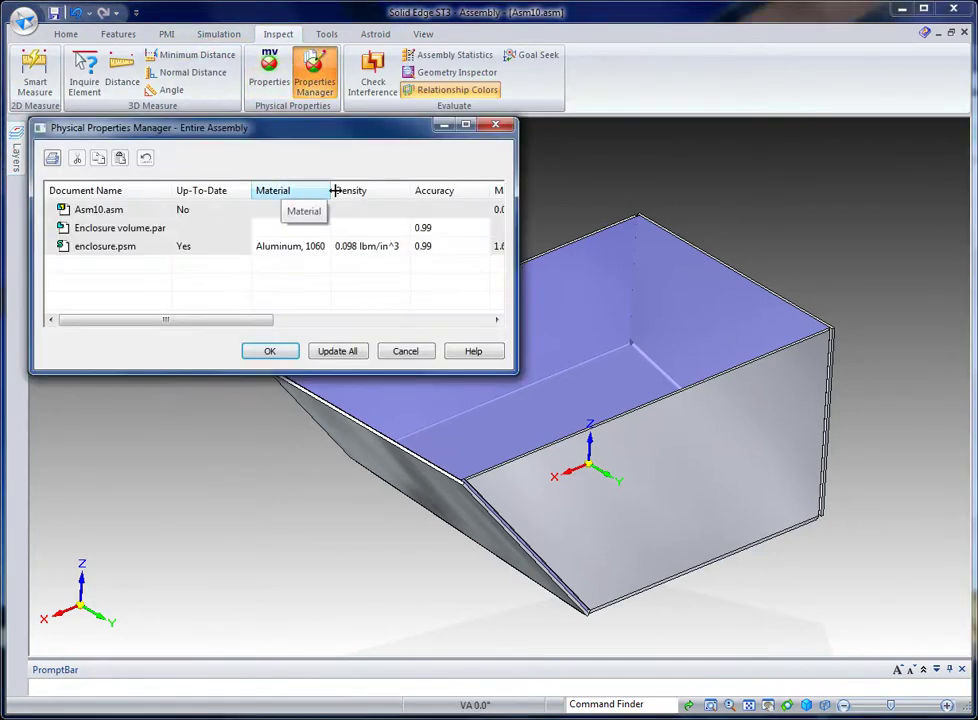
pyautogui.rightClick(300, 201)
pyautogui.click(336, 265)
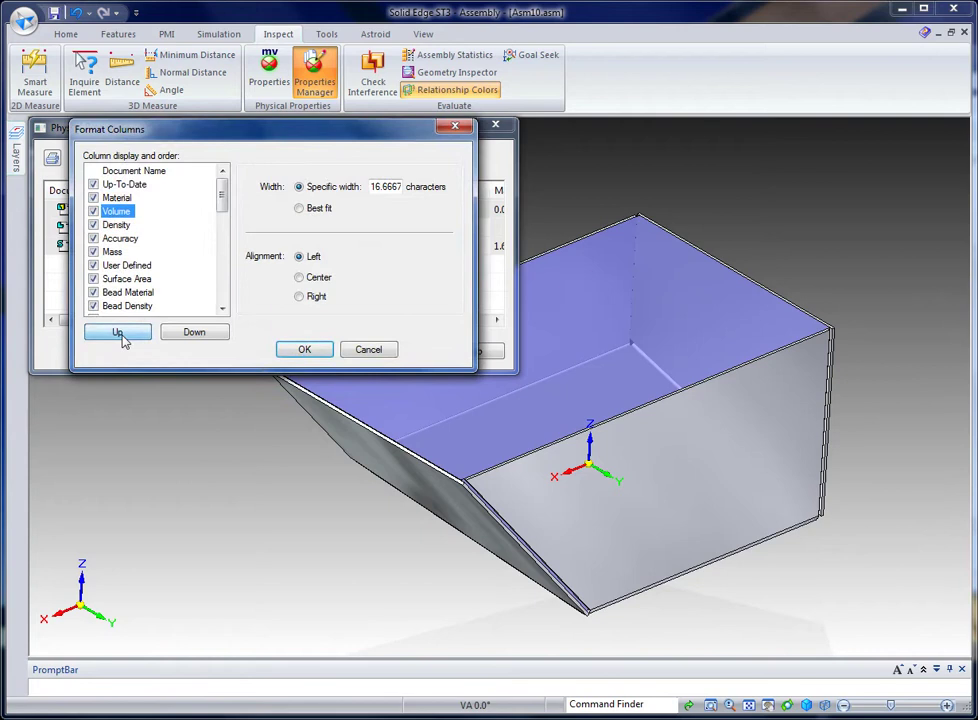
pyautogui.click(306, 350)
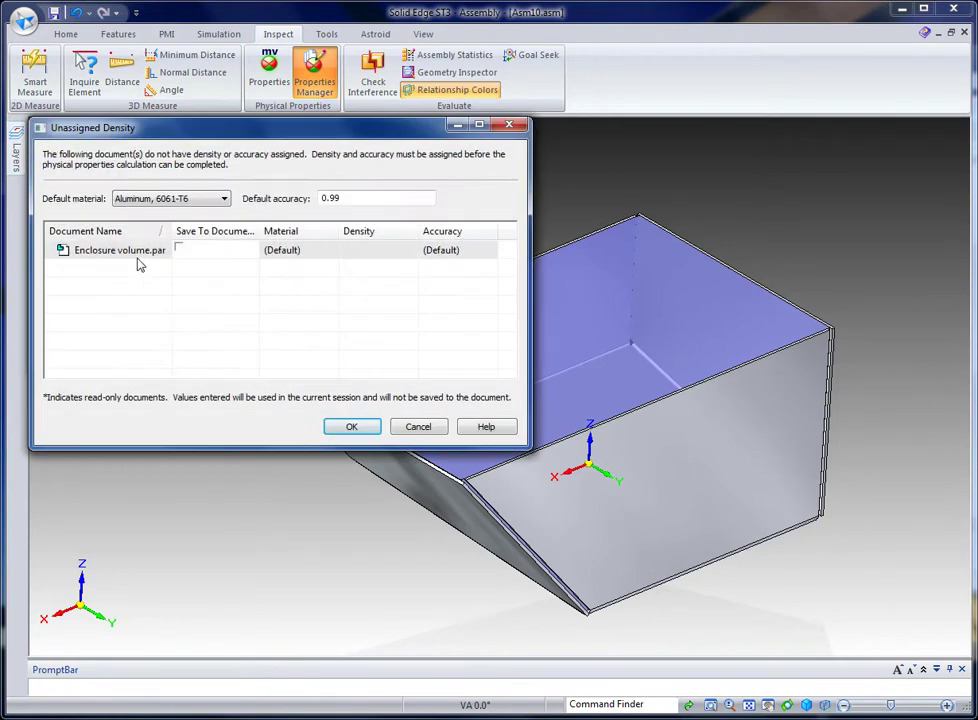
# Step: Update all physical properties, saving the default material Aluminum, 6061-T6 to the Enclosure volume part, and accept the manager
pyautogui.click(179, 250)
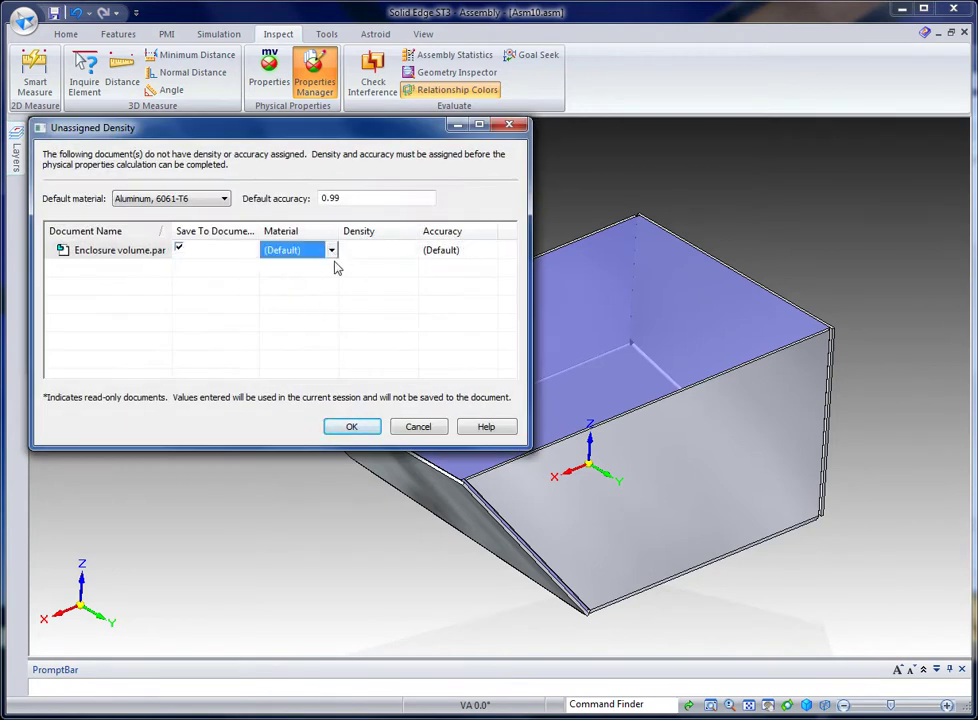
pyautogui.click(332, 251)
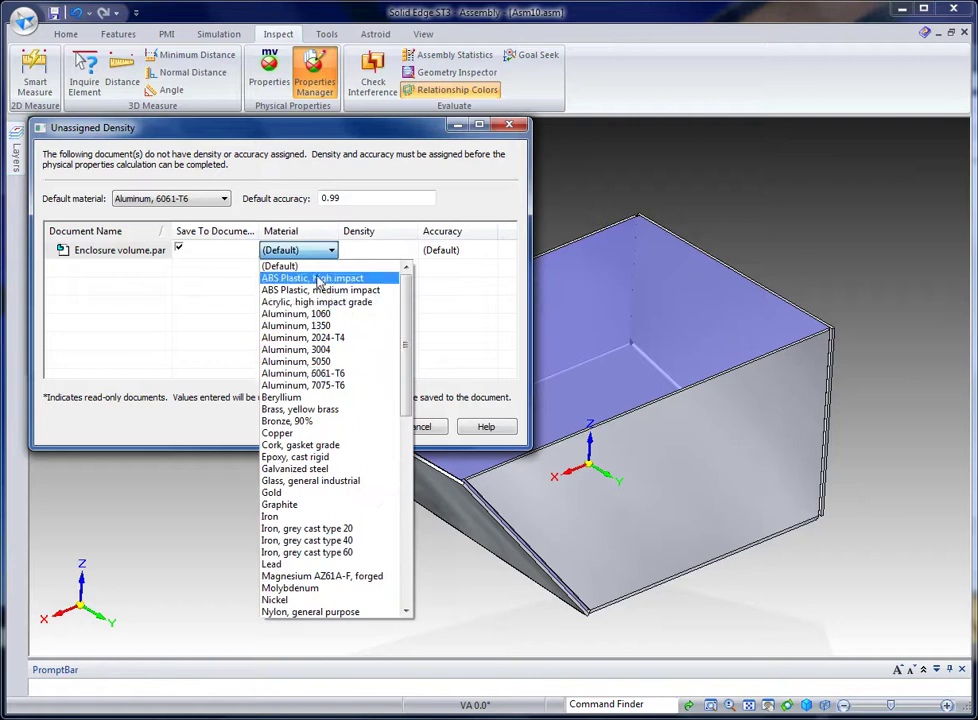
pyautogui.click(280, 266)
pyautogui.click(350, 427)
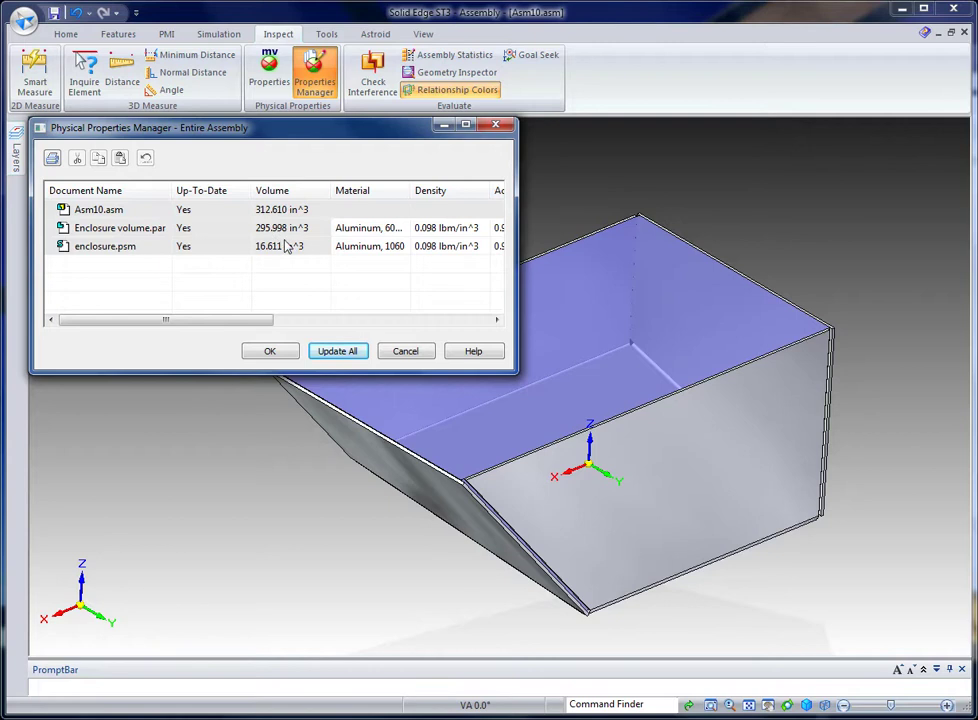
pyautogui.click(271, 352)
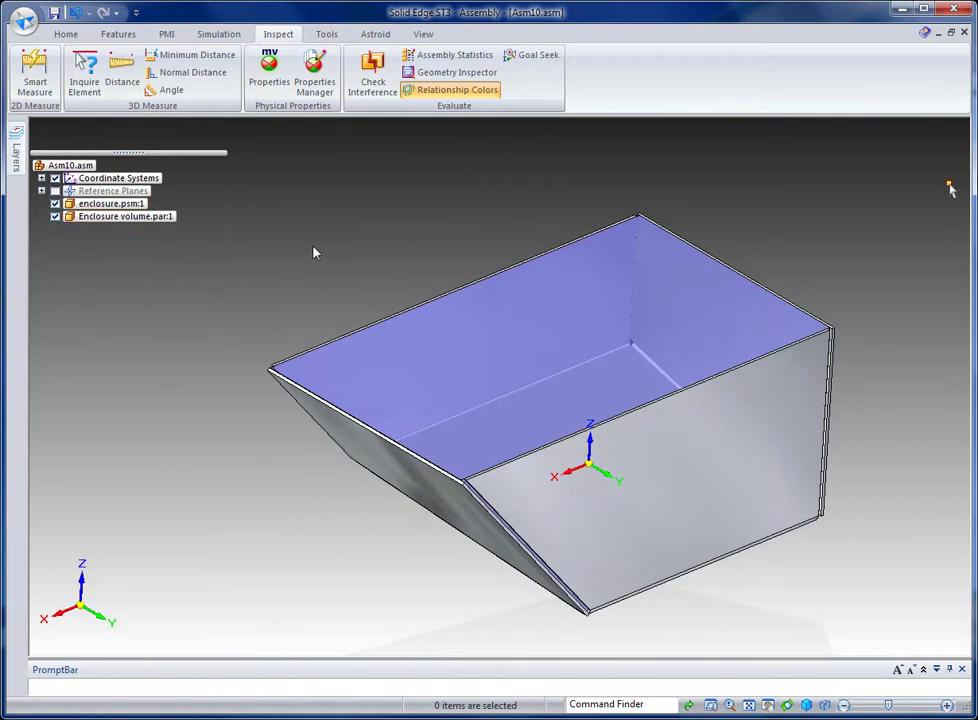
# Step: Create and save inter-part coplanar relationships with the Enclosure volume part driven by the sheet metal enclosure
pyautogui.click(66, 36)
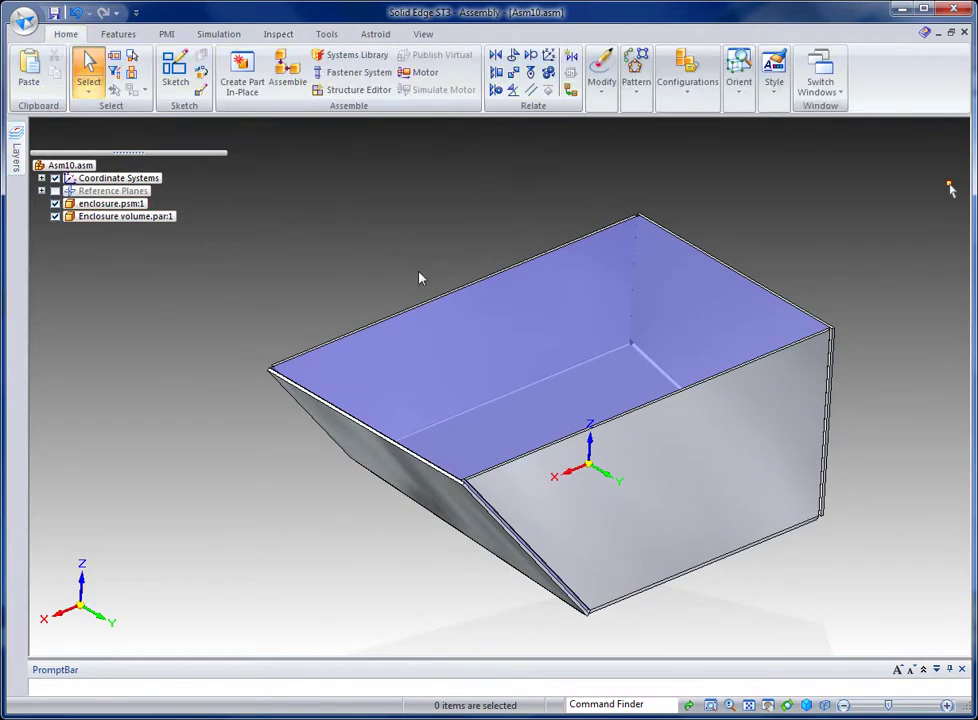
pyautogui.click(573, 92)
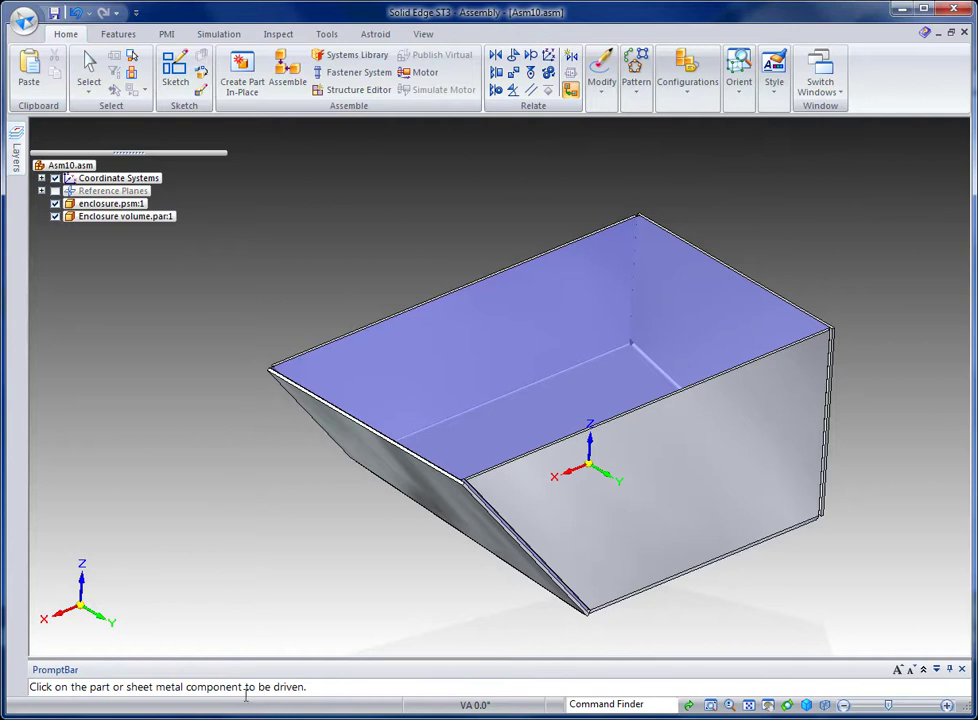
pyautogui.click(456, 375)
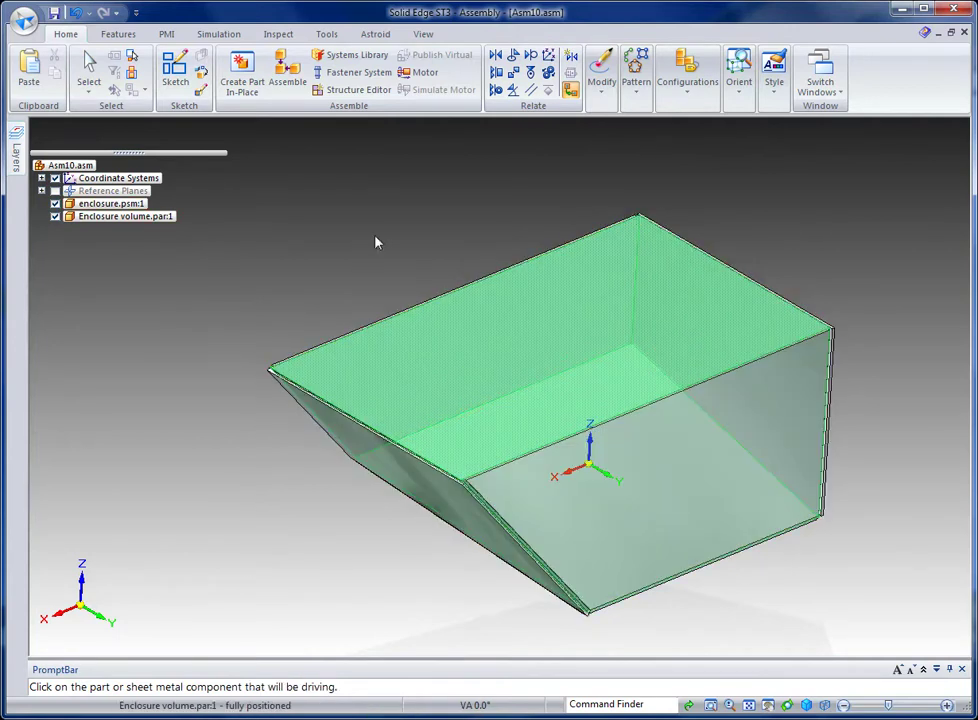
pyautogui.click(428, 512)
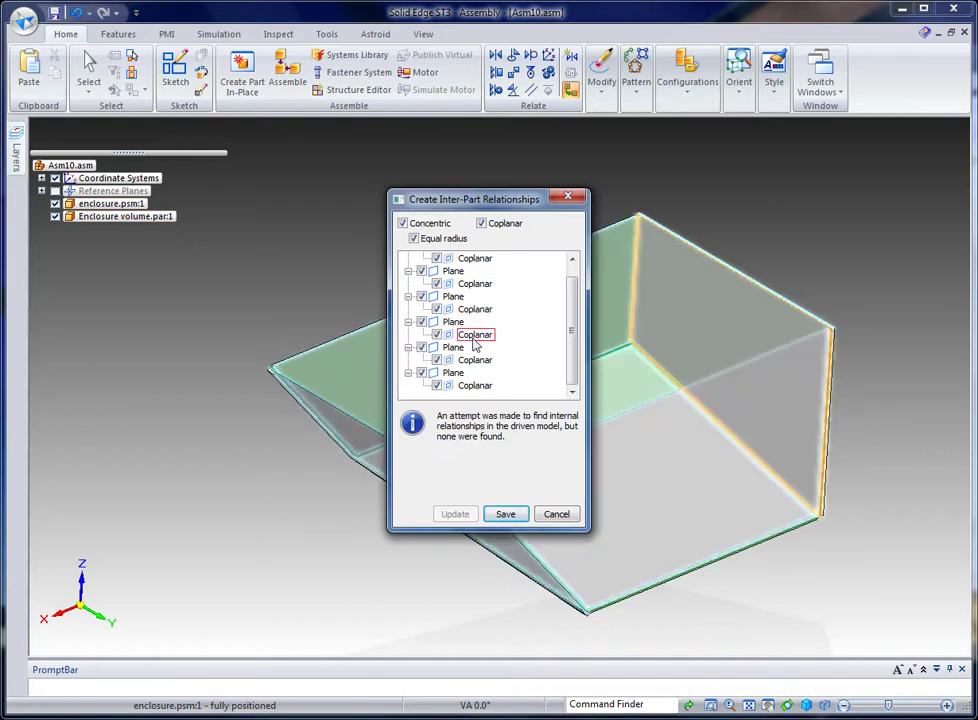
pyautogui.click(502, 511)
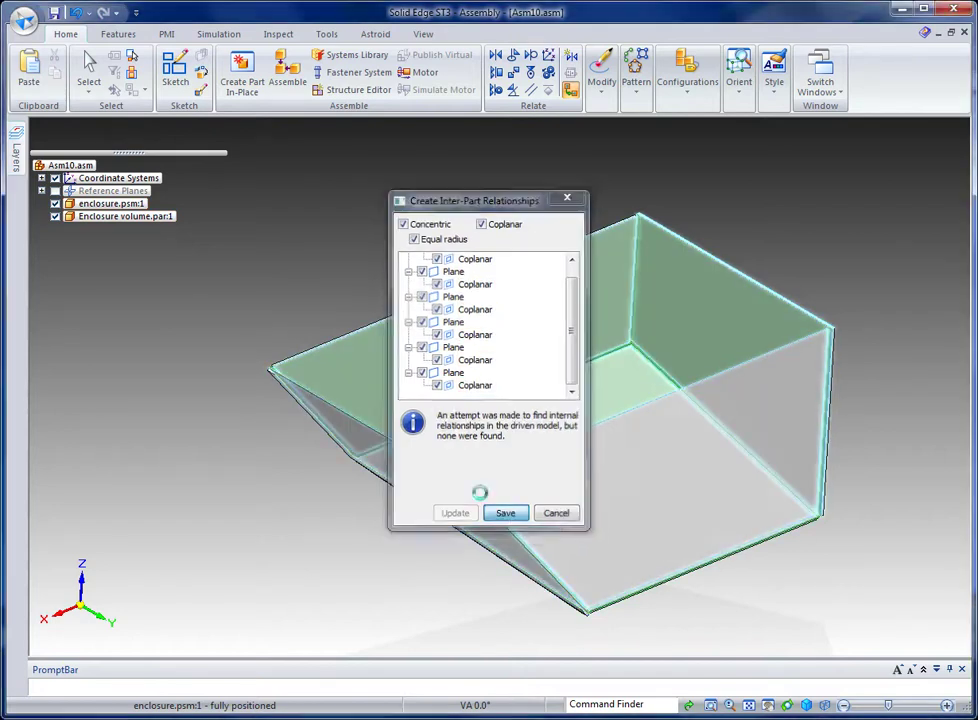
# Step: Hide the Enclosure volume part and switch the selection priority from parts to faces
pyautogui.click(89, 70)
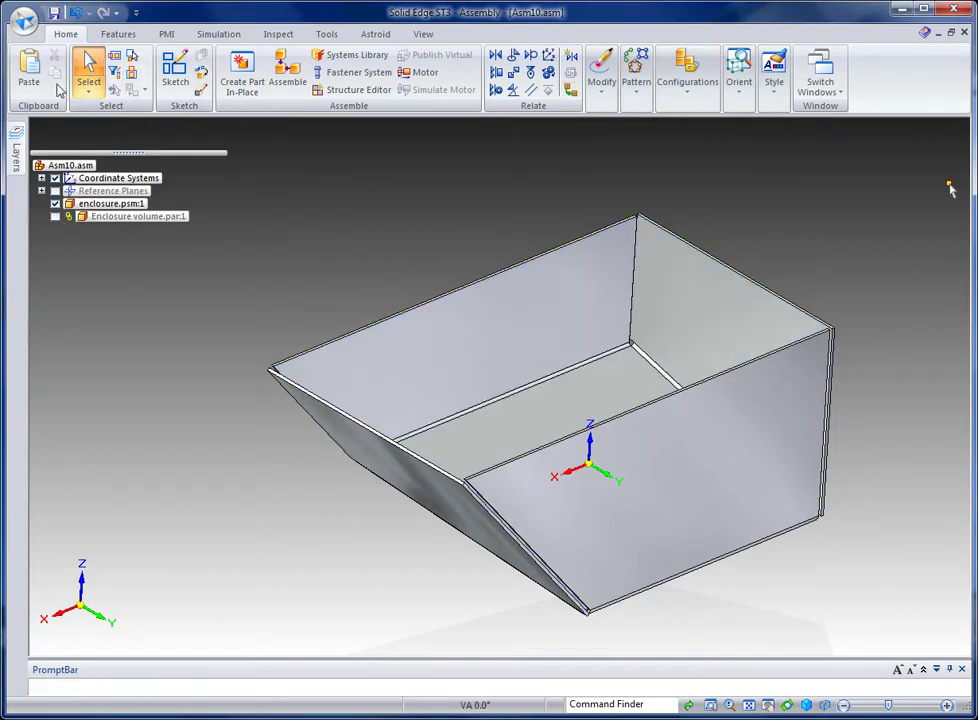
pyautogui.click(87, 92)
pyautogui.click(102, 111)
# Step: Fence-select the enclosure's vertical end wall, move it outward 5 in, and show the Enclosure volume part again
pyautogui.scroll(-1, 452, 224)
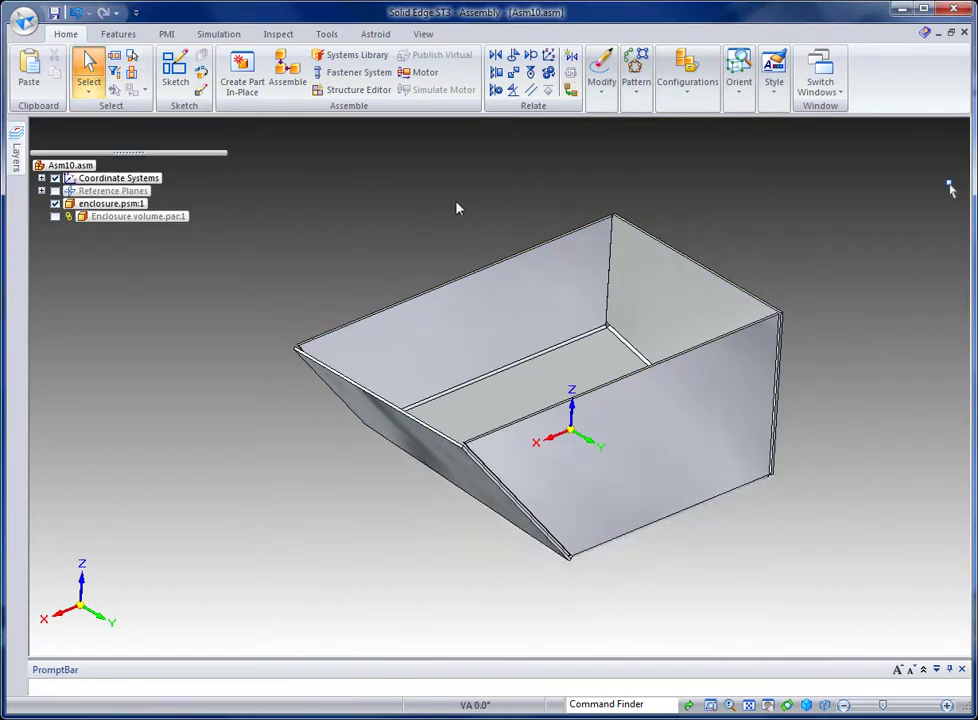
pyautogui.moveTo(497, 201); pyautogui.dragTo(570, 258, button='middle')
pyautogui.moveTo(563, 250); pyautogui.dragTo(731, 595)
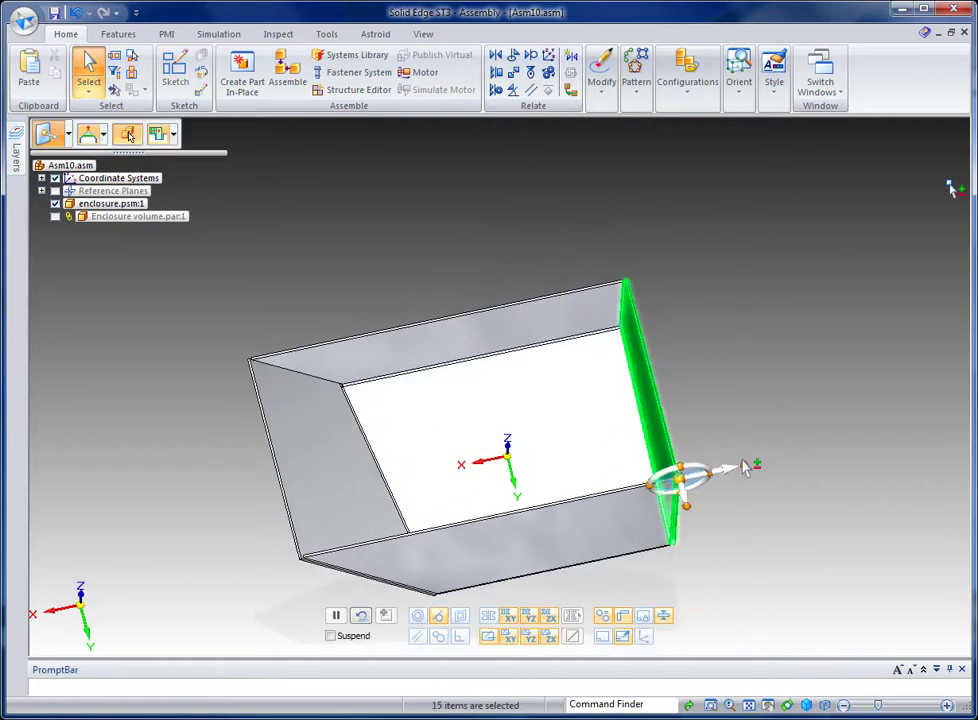
pyautogui.click(690, 470)
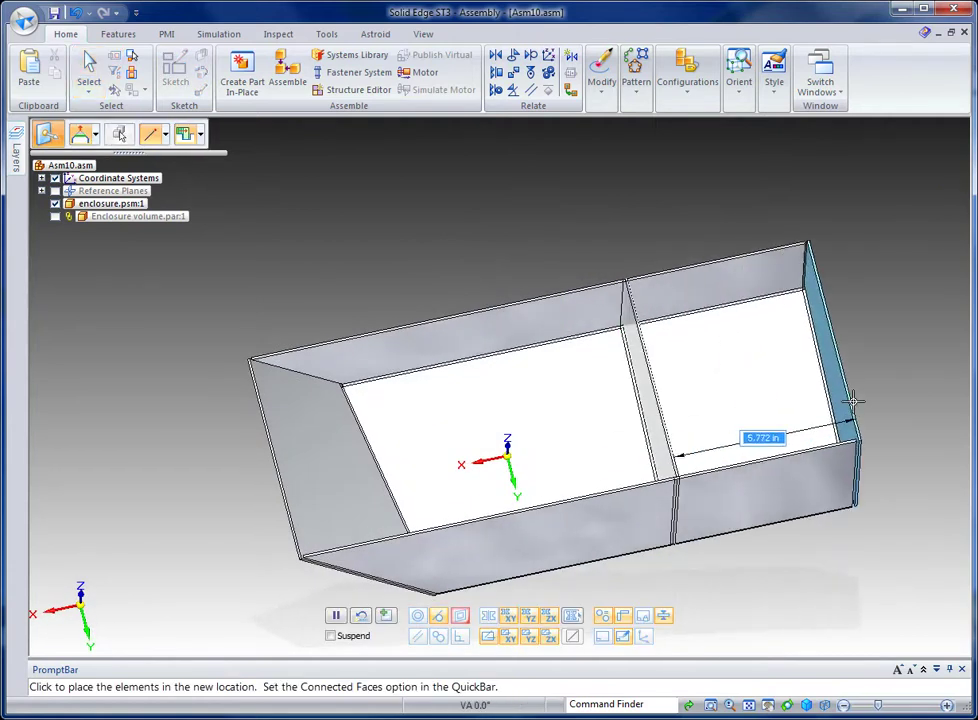
pyautogui.write('5')
pyautogui.press('Return')
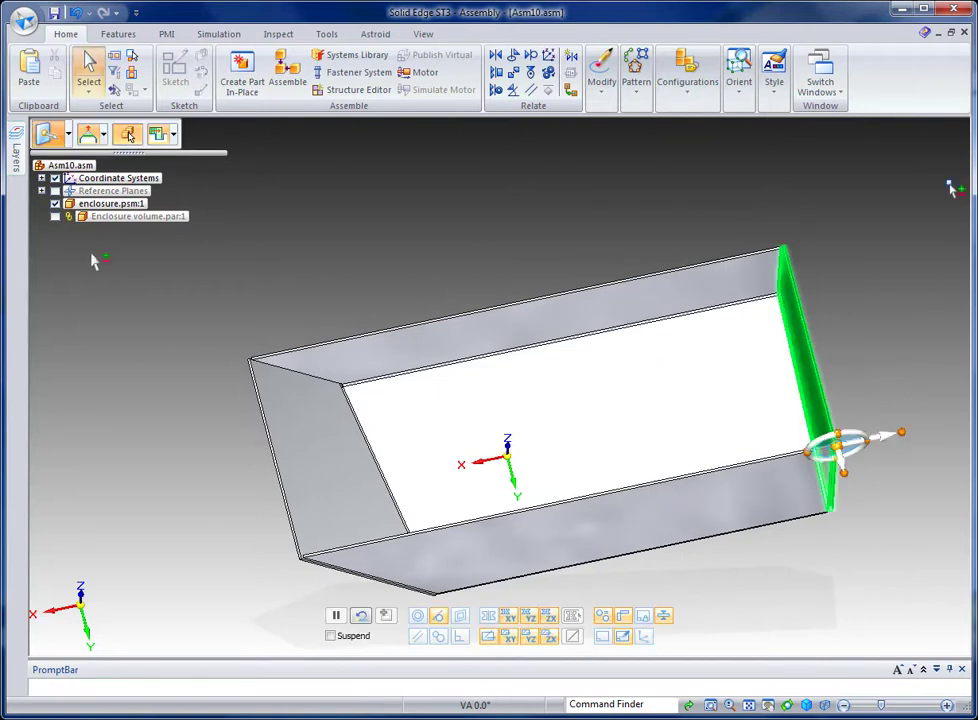
pyautogui.moveTo(449, 301); pyautogui.dragTo(475, 252, button='middle')
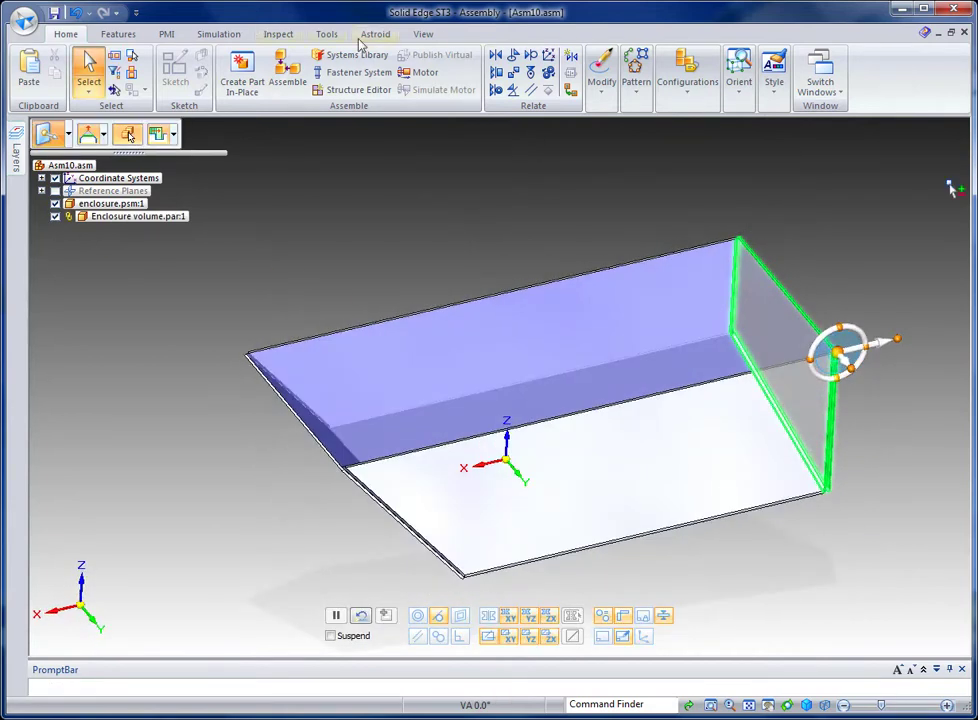